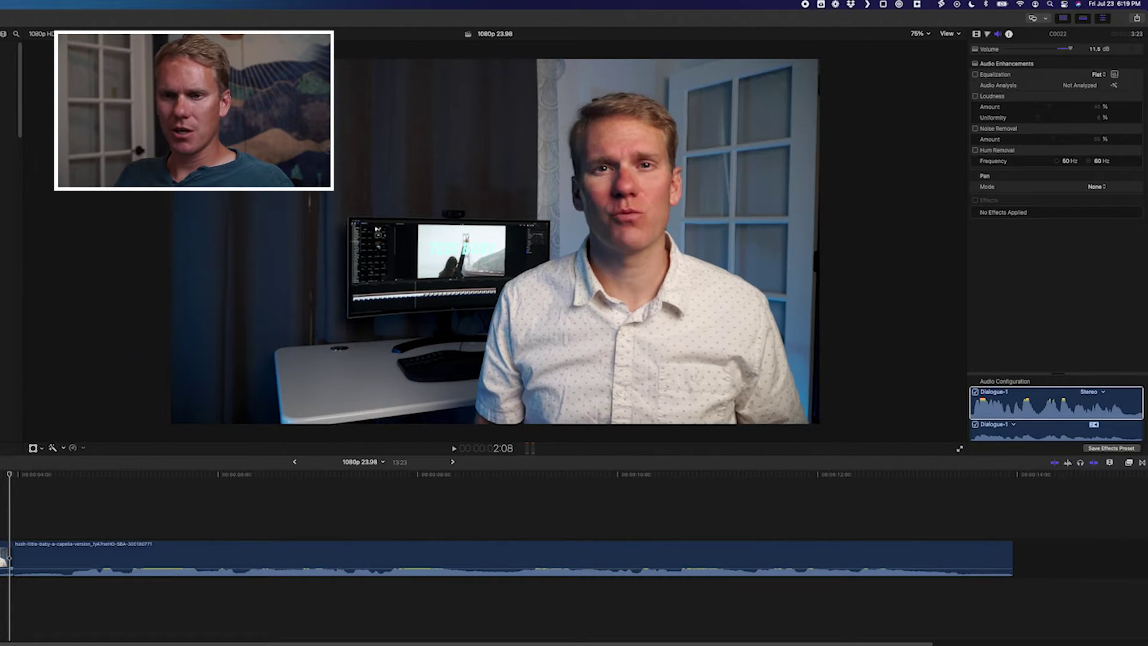
key("Left")
key("Left")
key("Left")
key("Left")
key("Left")
key("Left")
key("Left")
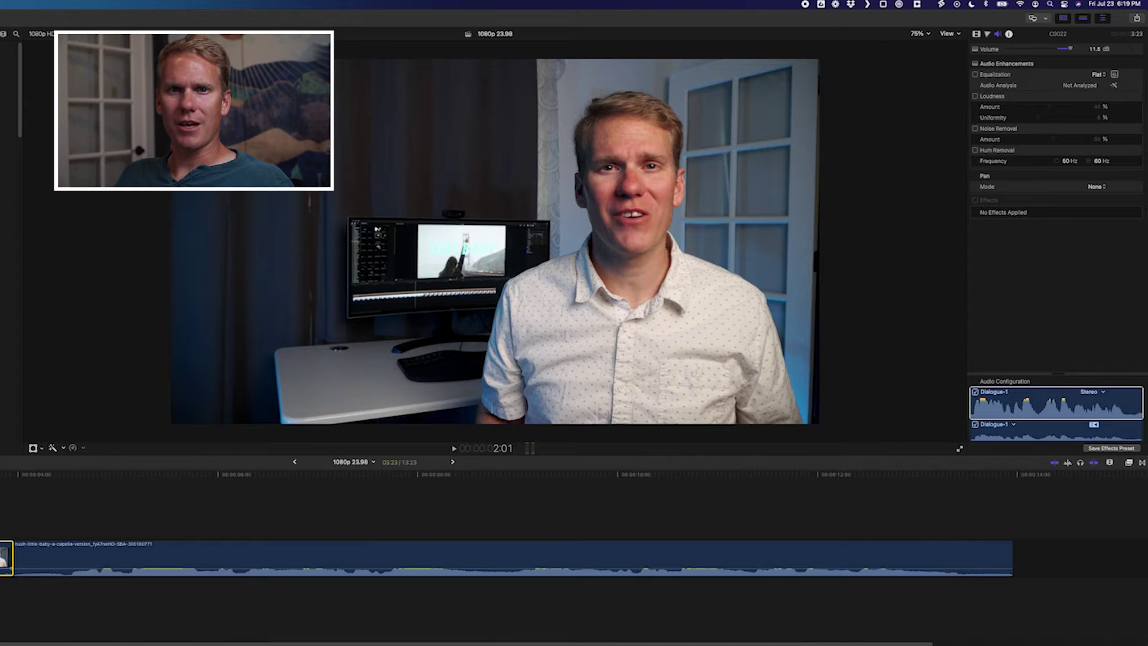
key("Right")
key("Right")
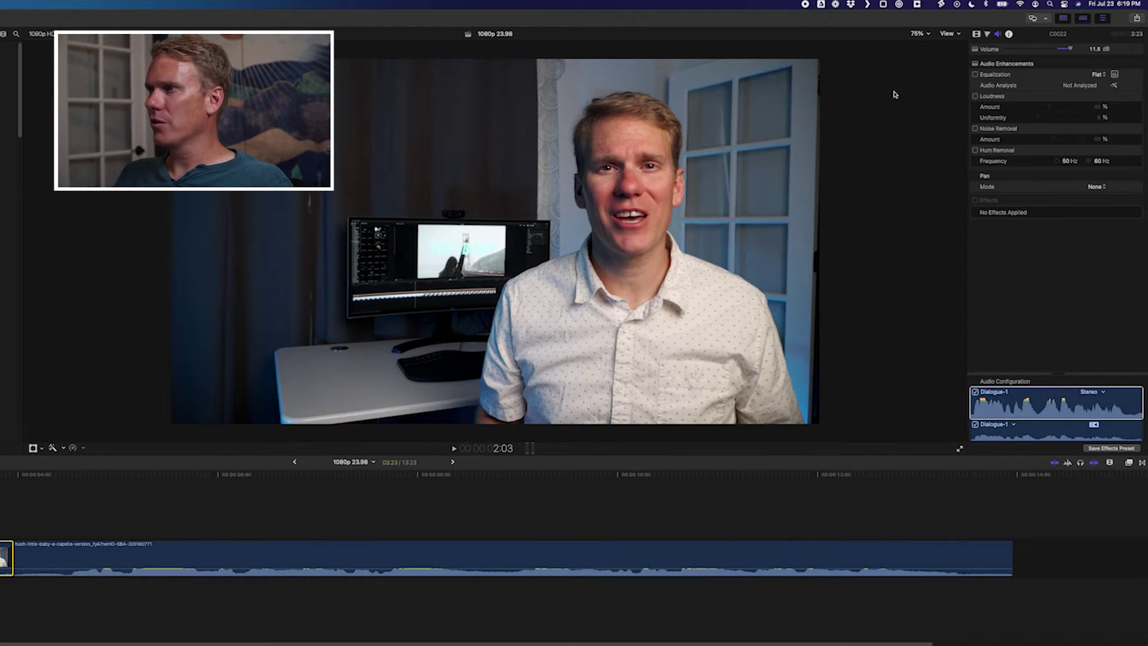
Inspect the info properties of clip C0022 and of the 1080p 23.98 project
left_click(1010, 34)
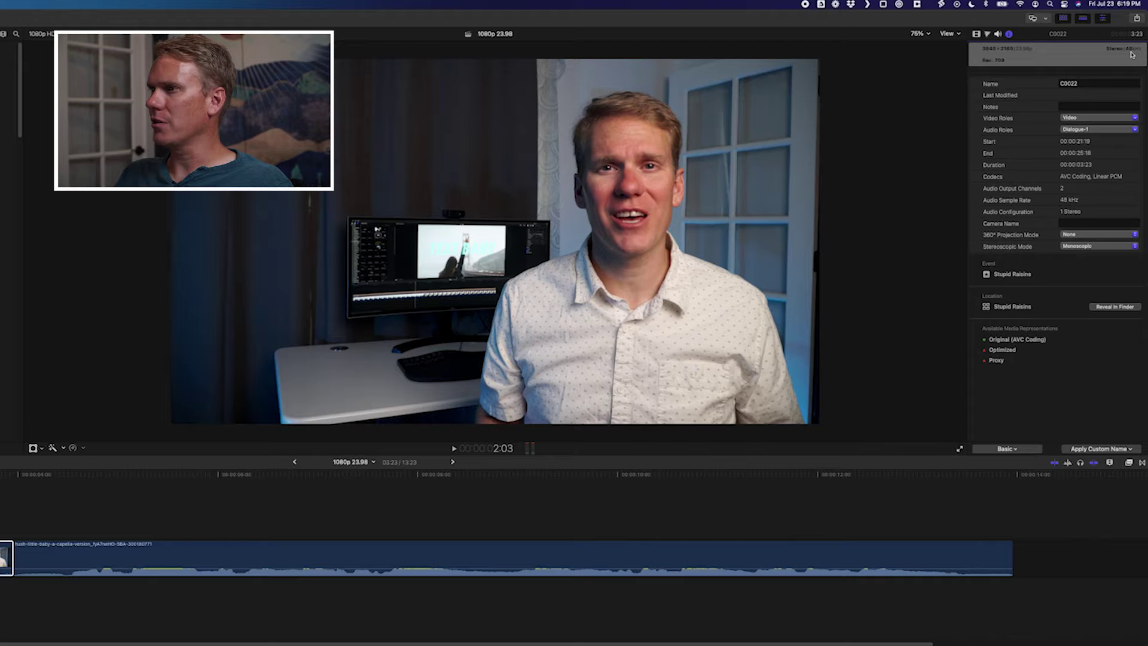
left_click(10, 271)
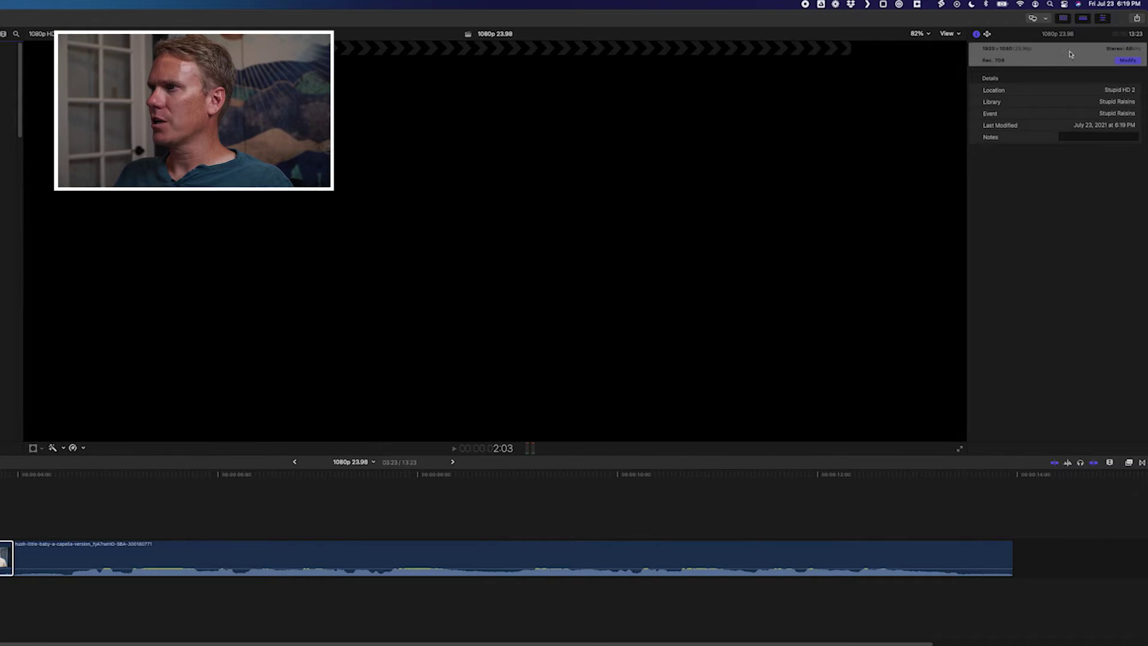
Try a 44.1 kHz audio sample rate in the project settings, and return it to 48 kHz
left_click(1129, 61)
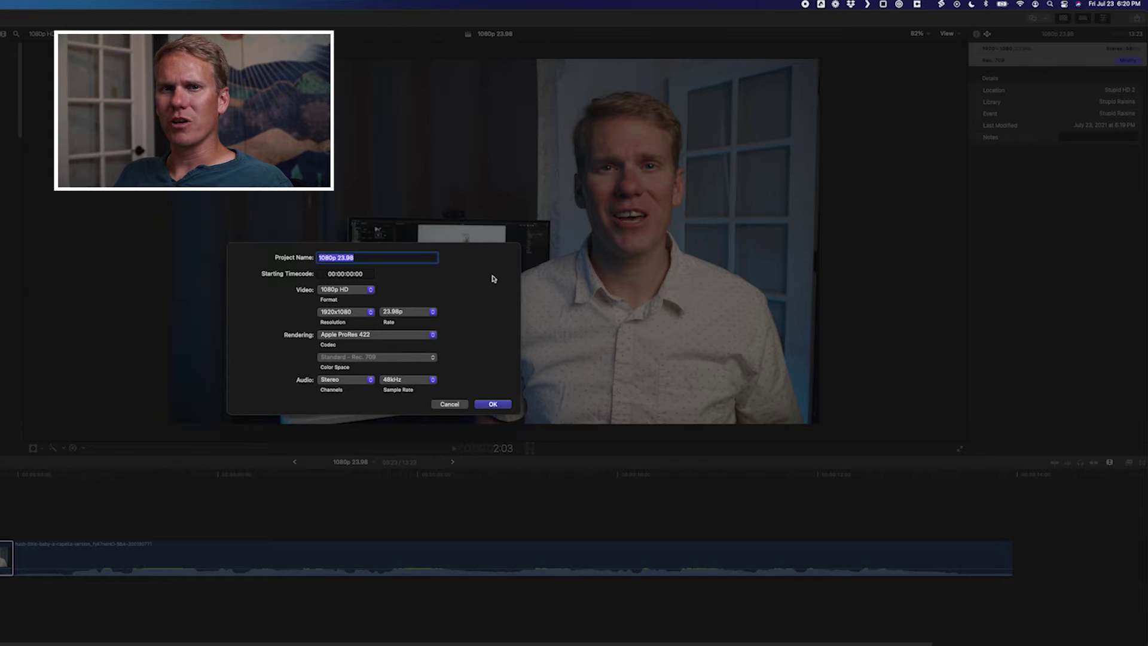
left_click(418, 384)
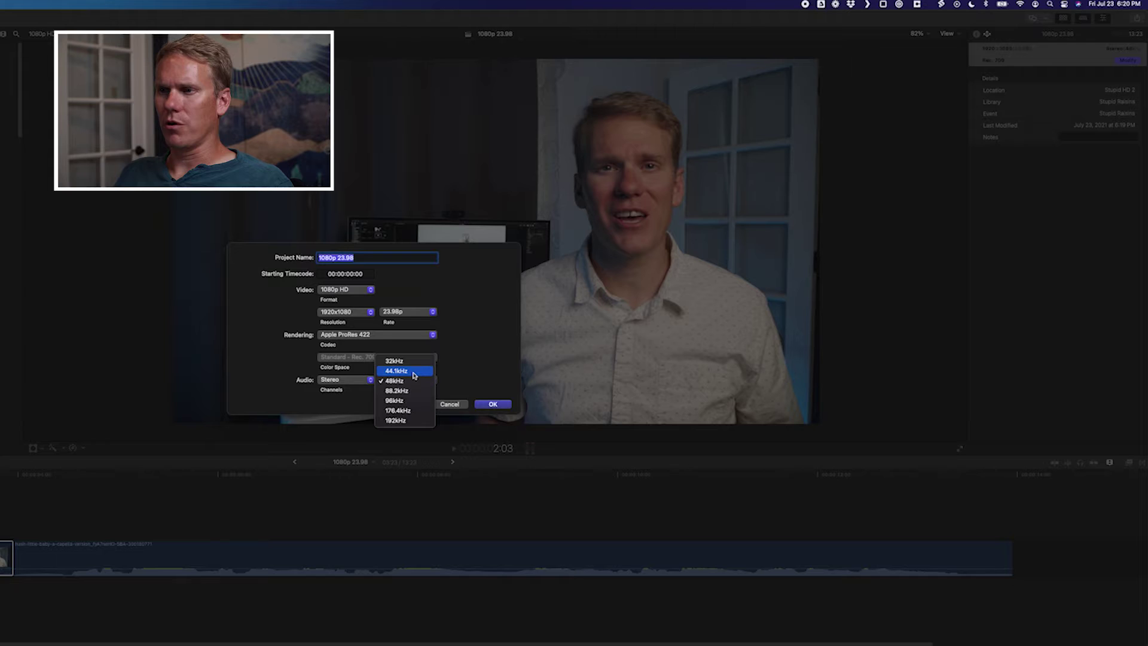
left_click(415, 375)
left_click(413, 383)
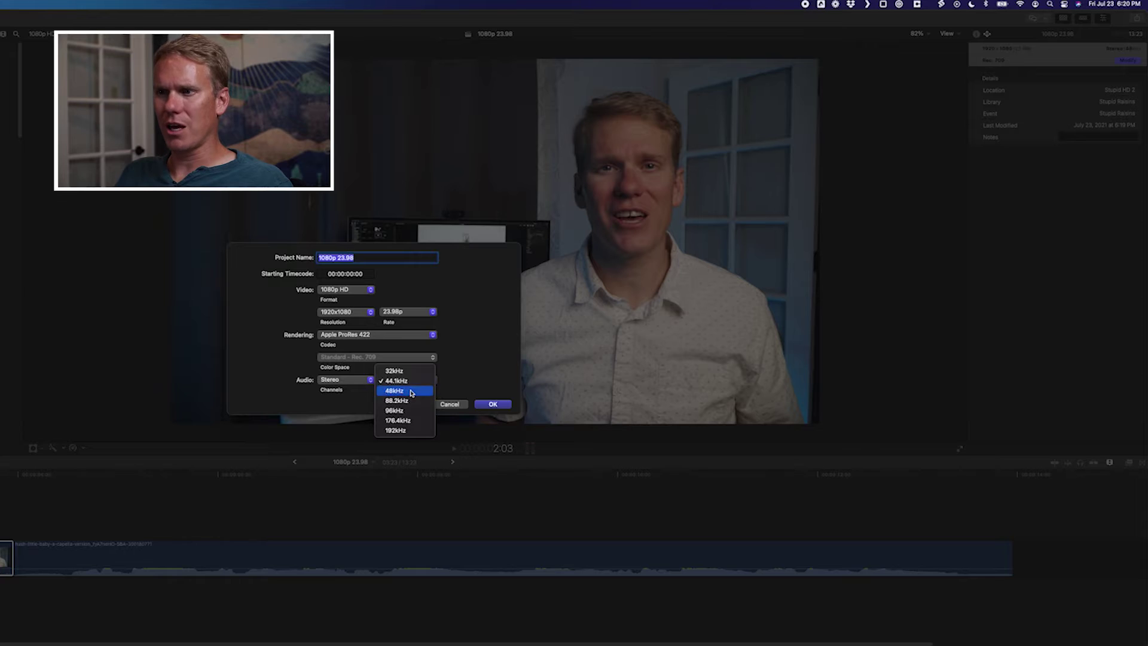
left_click(412, 392)
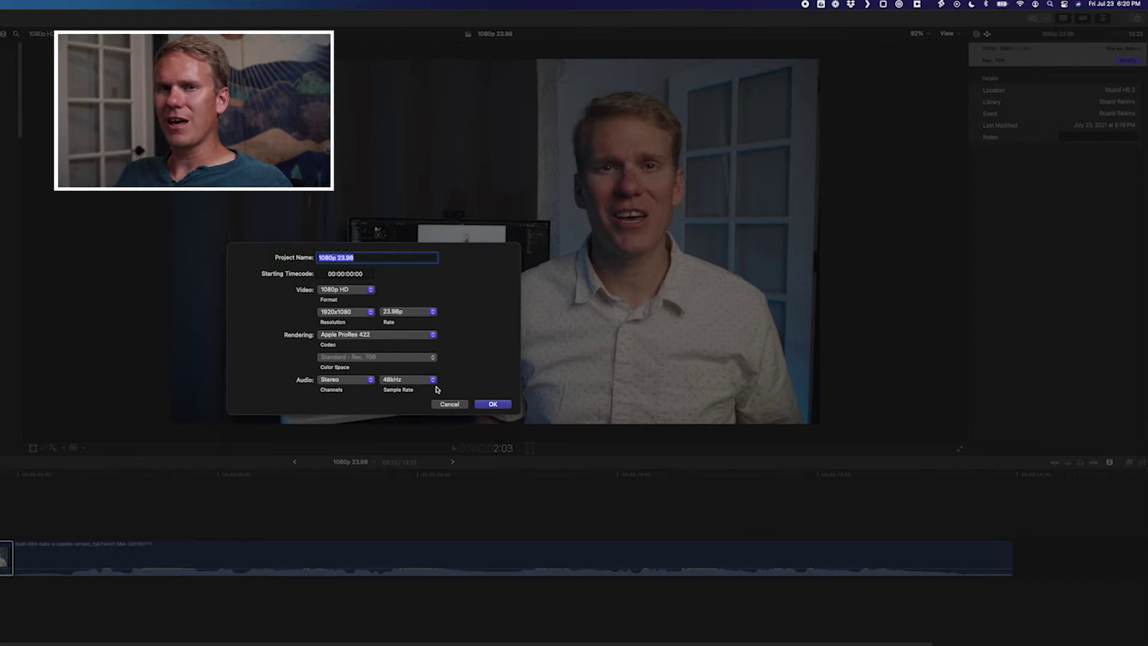
left_click(432, 380)
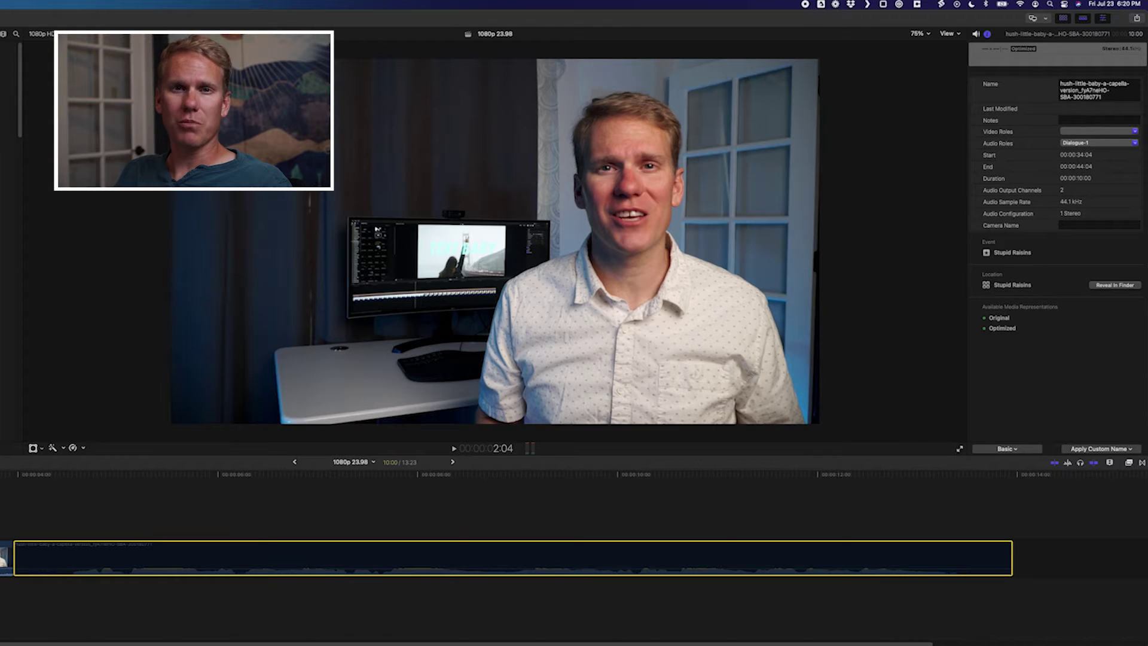
Show the retime editor on clip C0022 and play the clip at normal speed
left_click(6, 557)
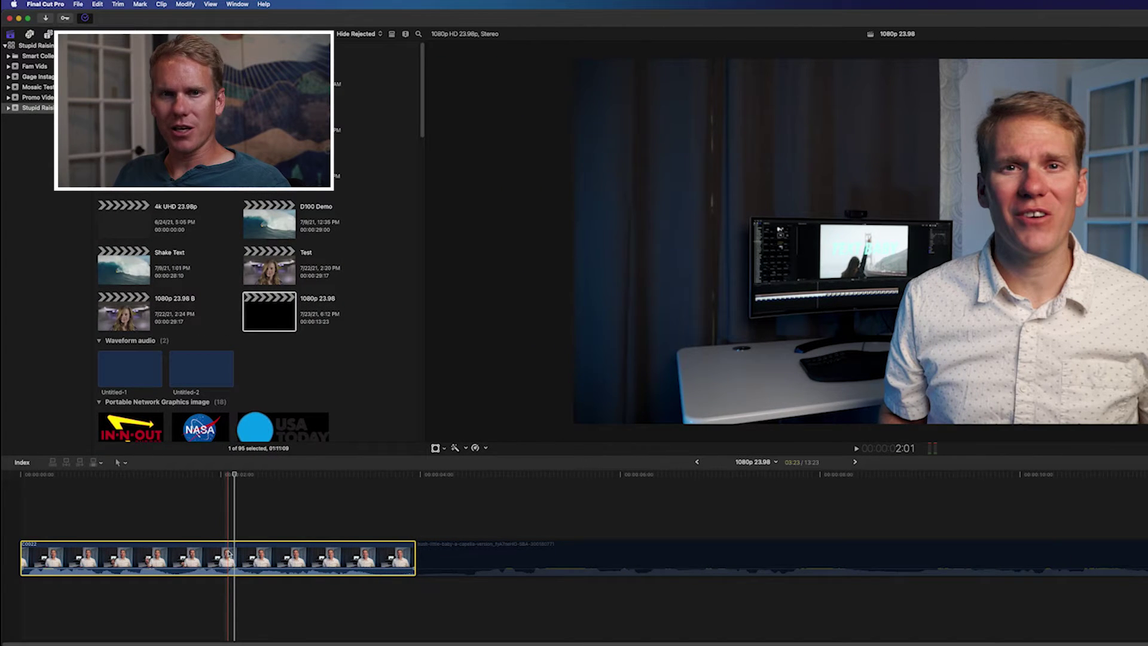
key("super+r")
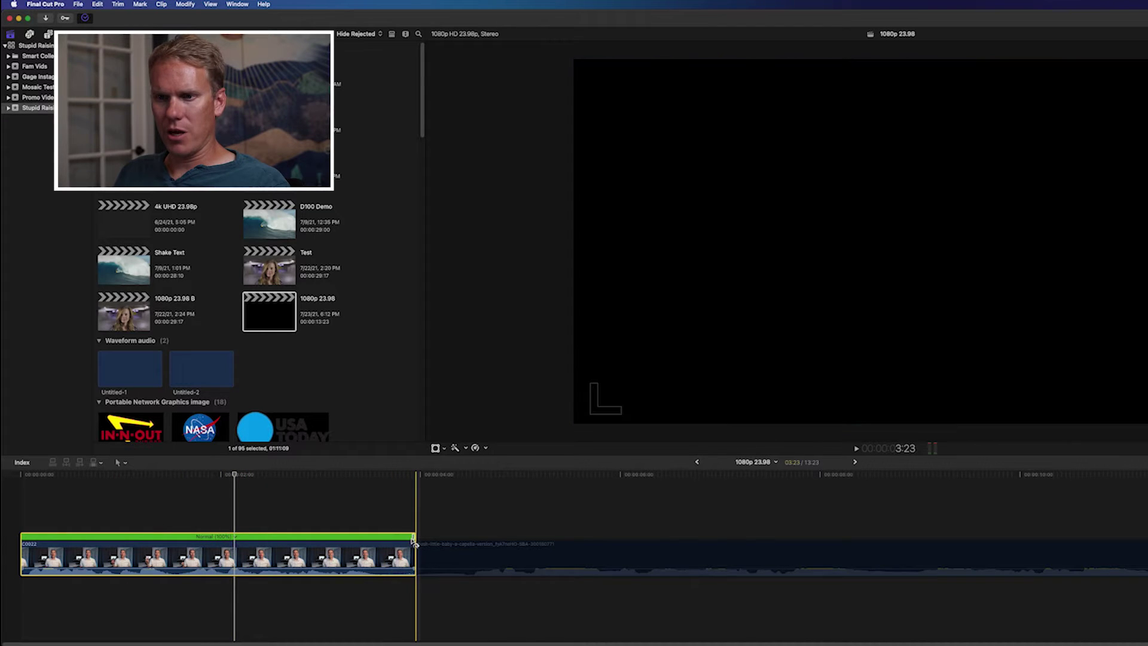
left_click_drag(415, 537, 428, 537)
left_click_drag(514, 537, 221, 537)
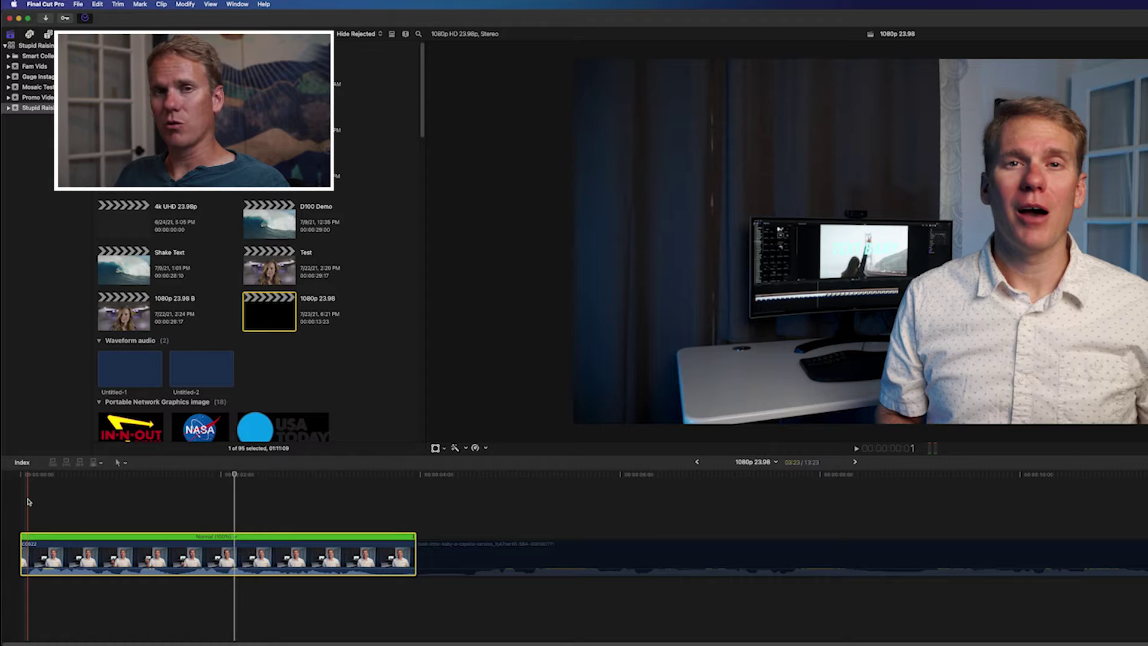
key("space")
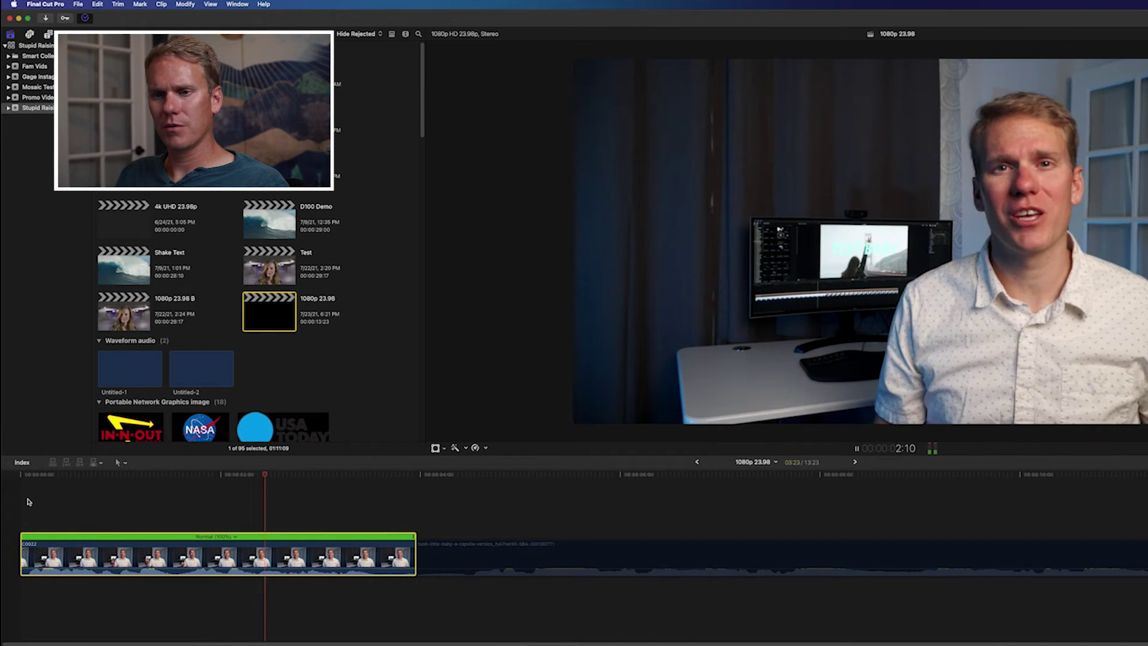
Speed up clip C0022 by retiming it to a duration of about 1:23, and play it back
left_click_drag(414, 543, 216, 538)
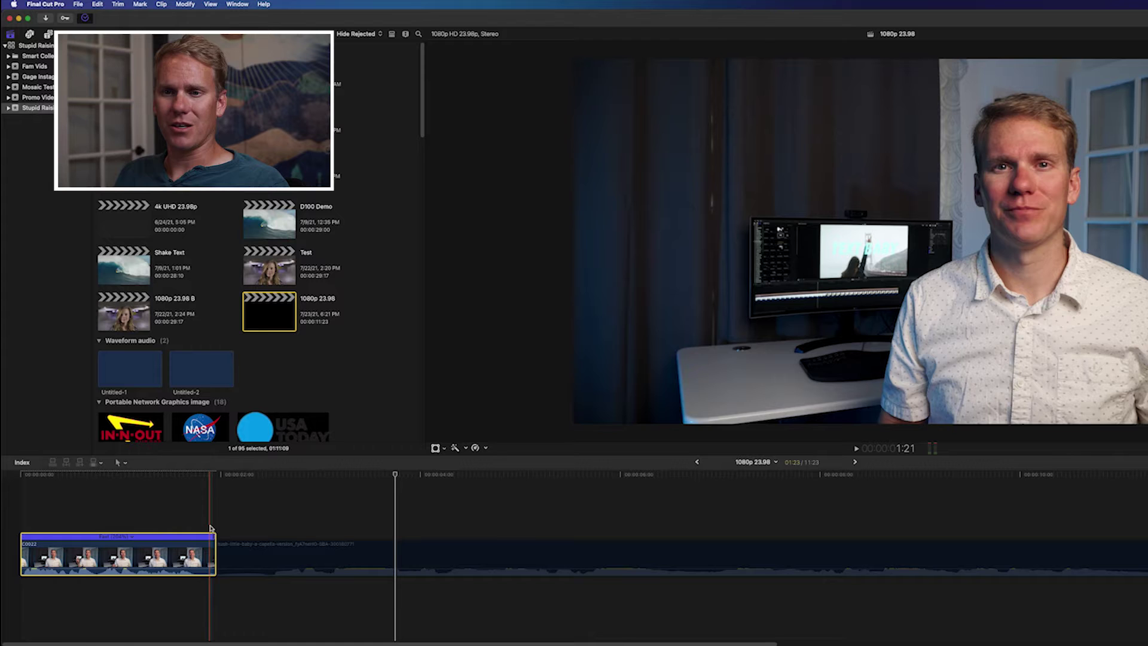
key("Home")
key("space")
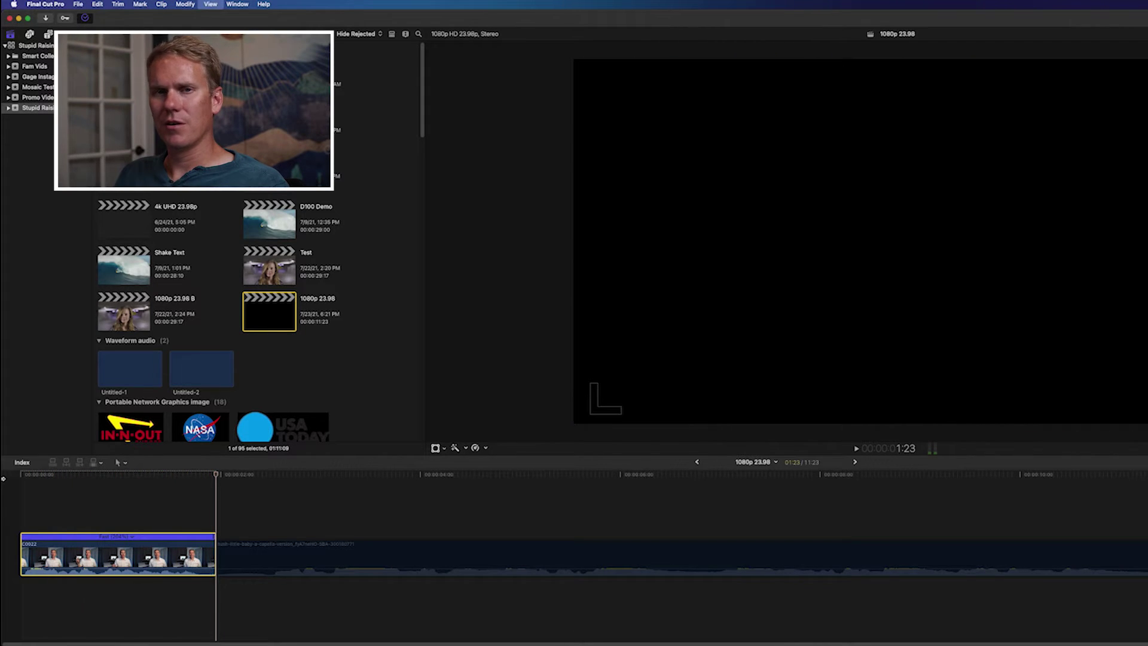
key("Home")
key("space")
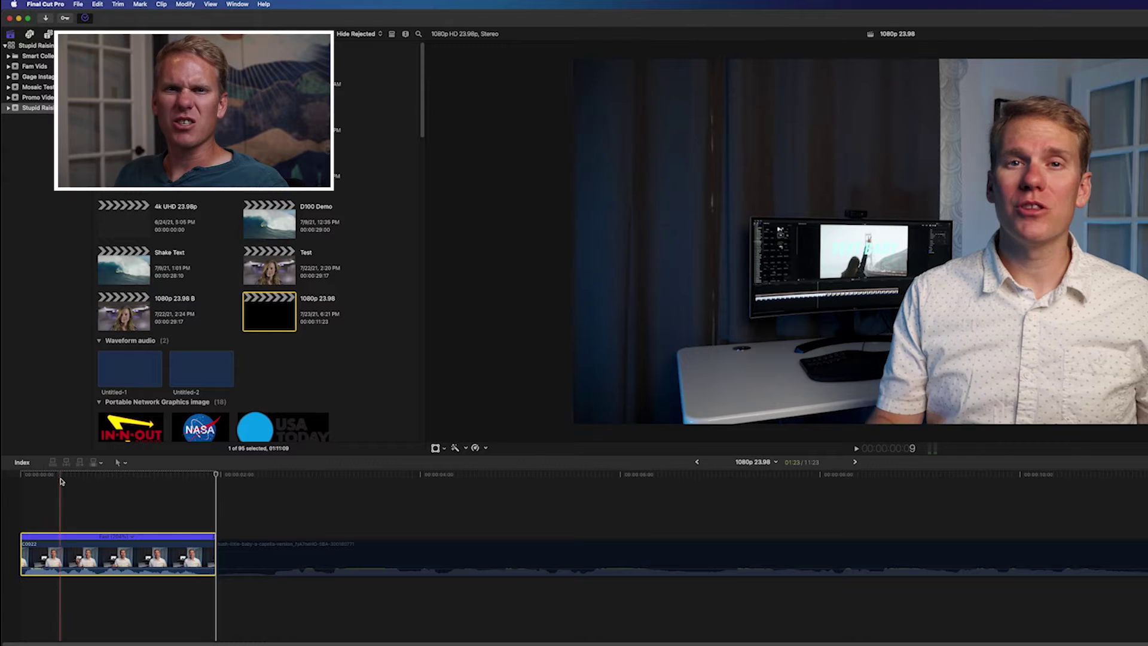
Slow down clip C0022 by retiming it to a duration of about 6:10, and play it back
left_click_drag(217, 540, 662, 541)
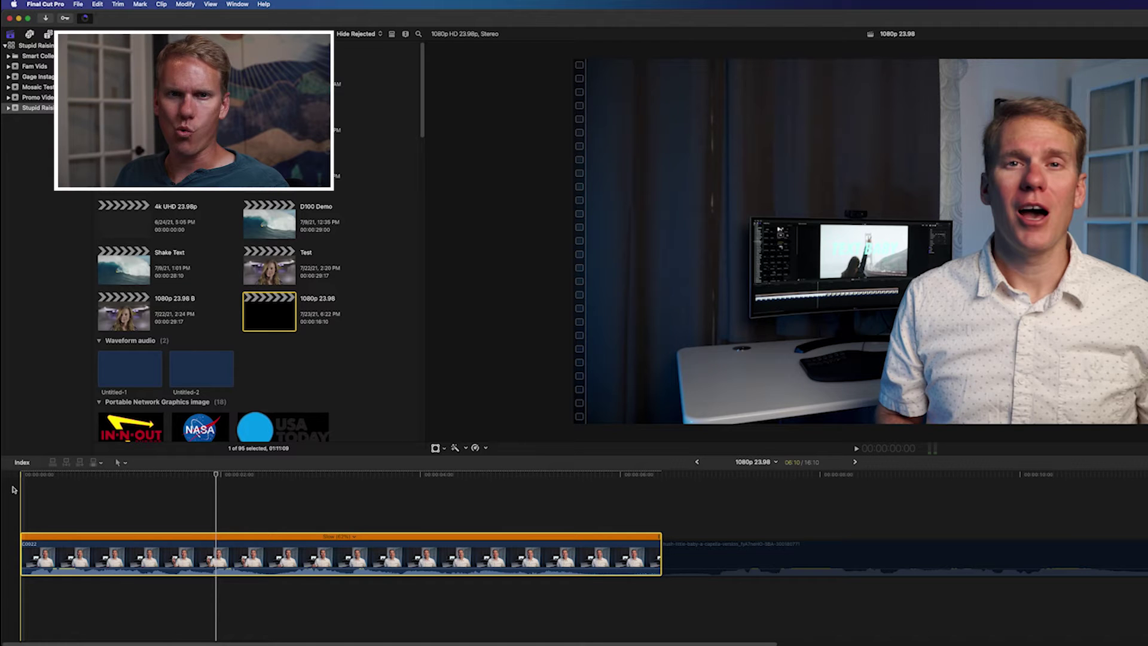
key("space")
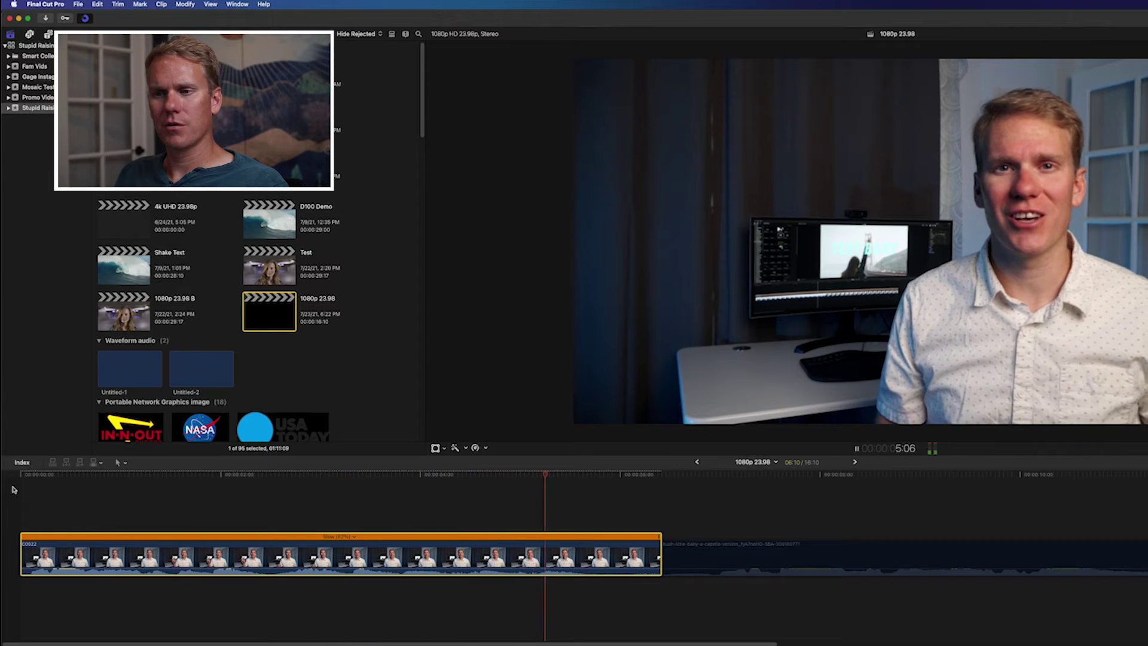
key("space")
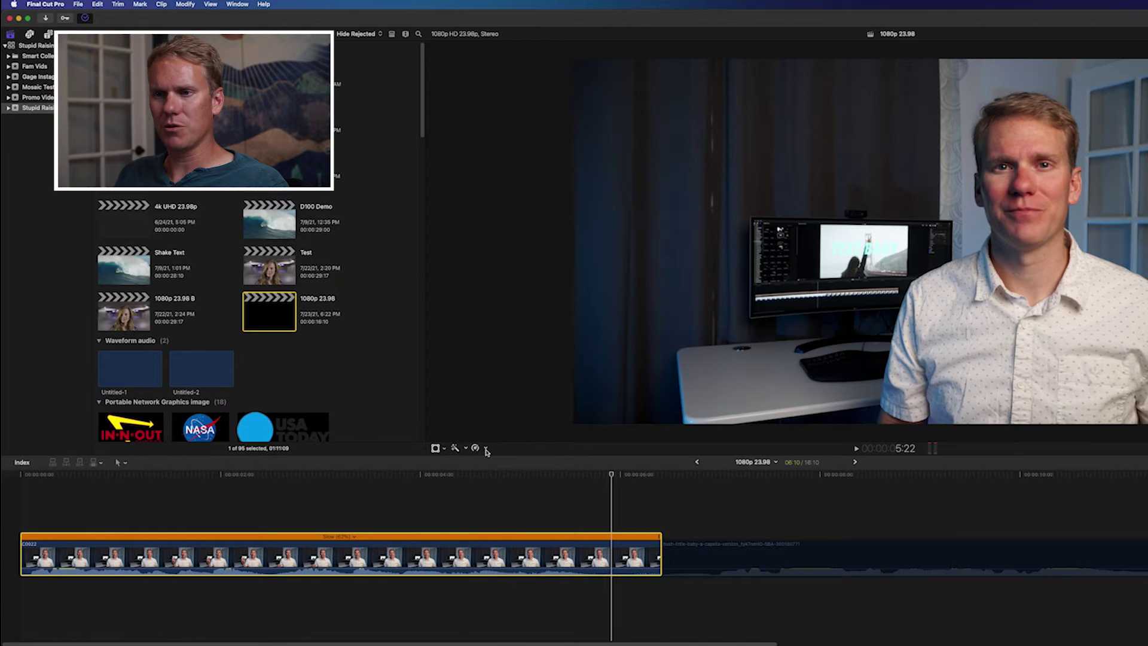
Turn off Preserve Pitch for the slowed clip C0022 and listen to it
left_click(485, 448)
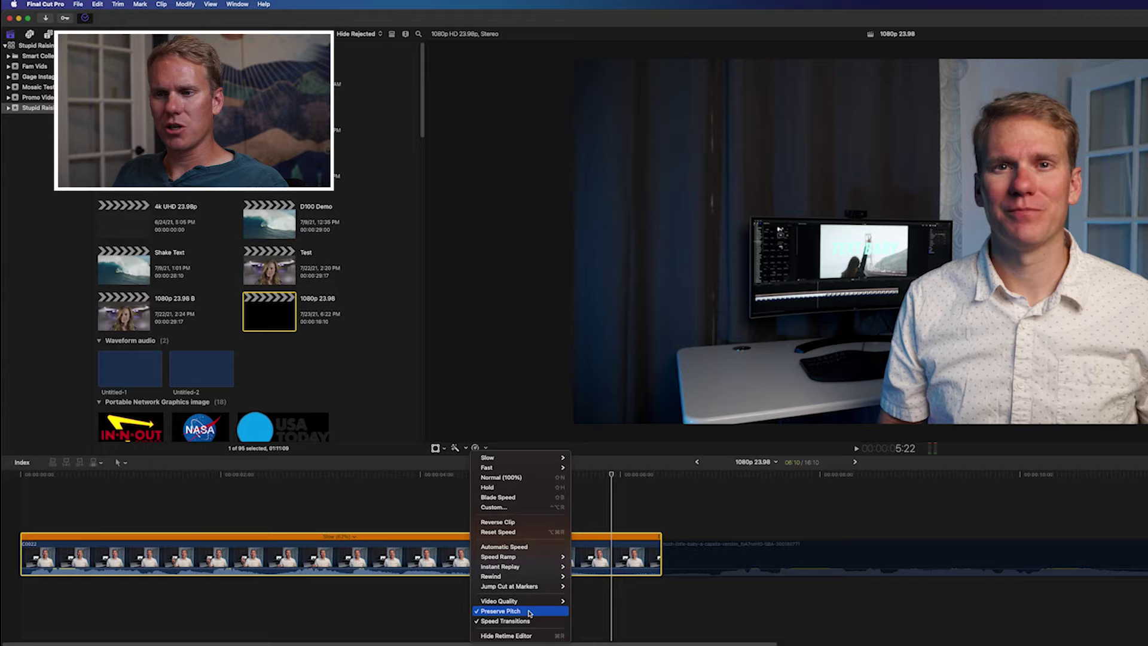
left_click(496, 611)
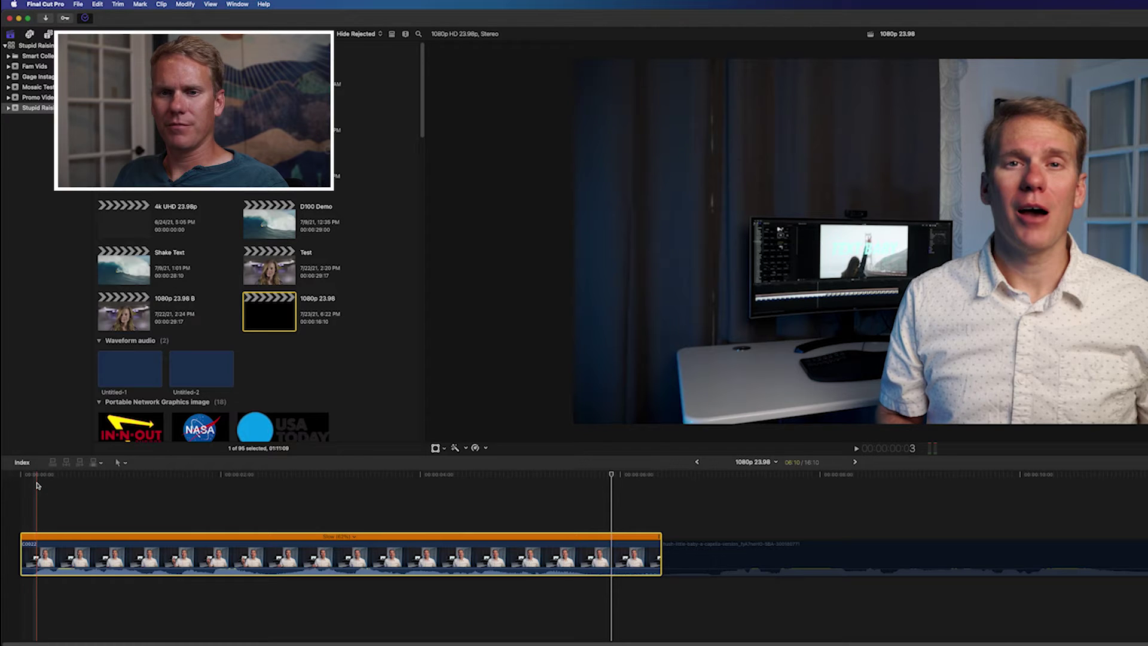
key("space")
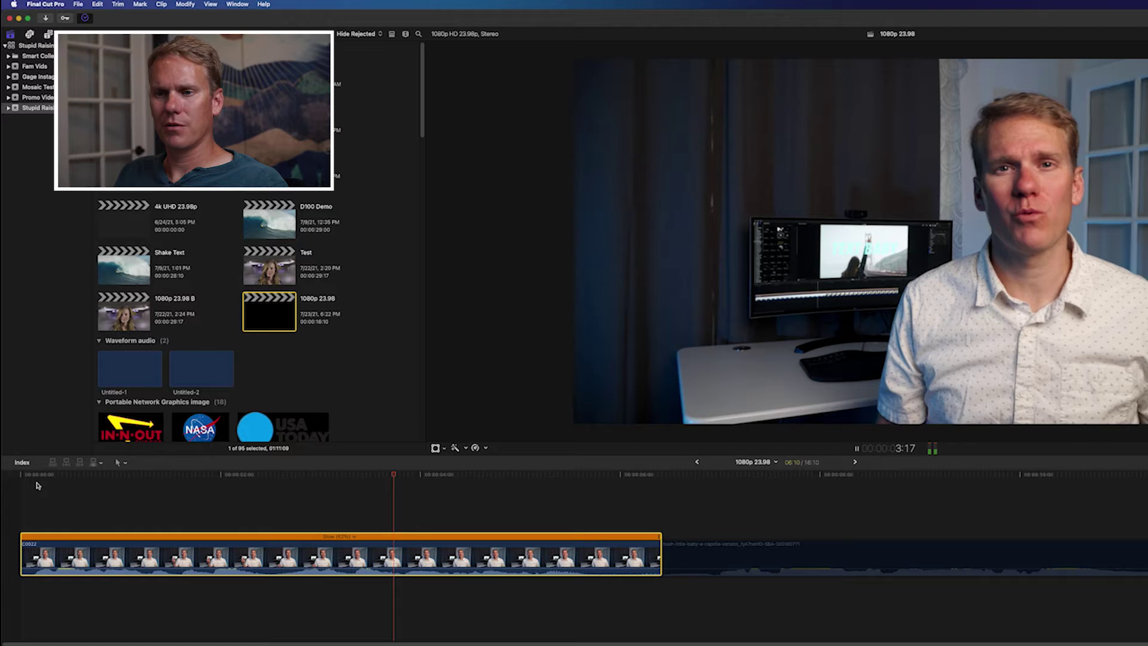
key("space")
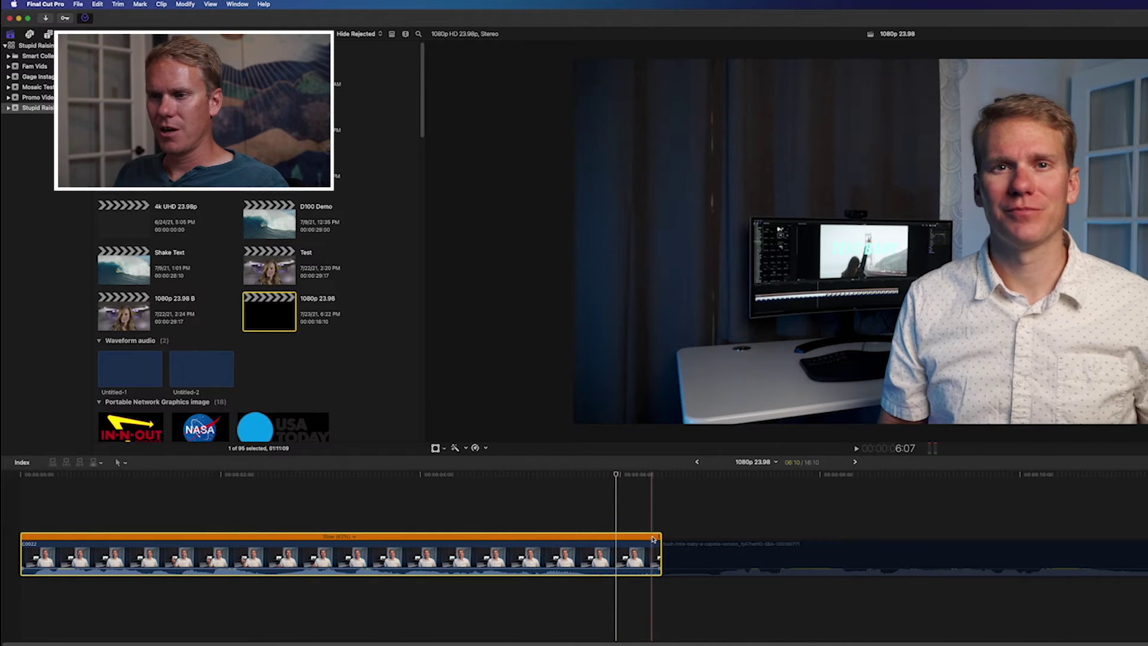
Speed up clip C0022 by retiming it to a duration of about 2:12, play it back, and open the retime options
left_click_drag(659, 537, 561, 536)
left_click_drag(467, 529, 263, 522)
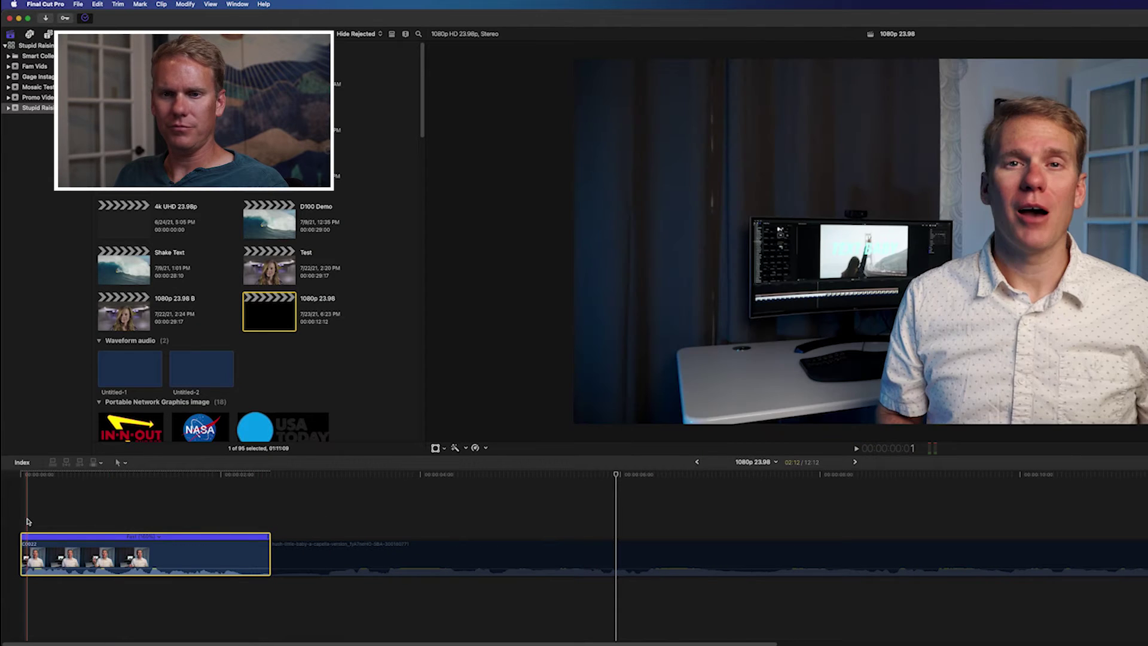
key("space")
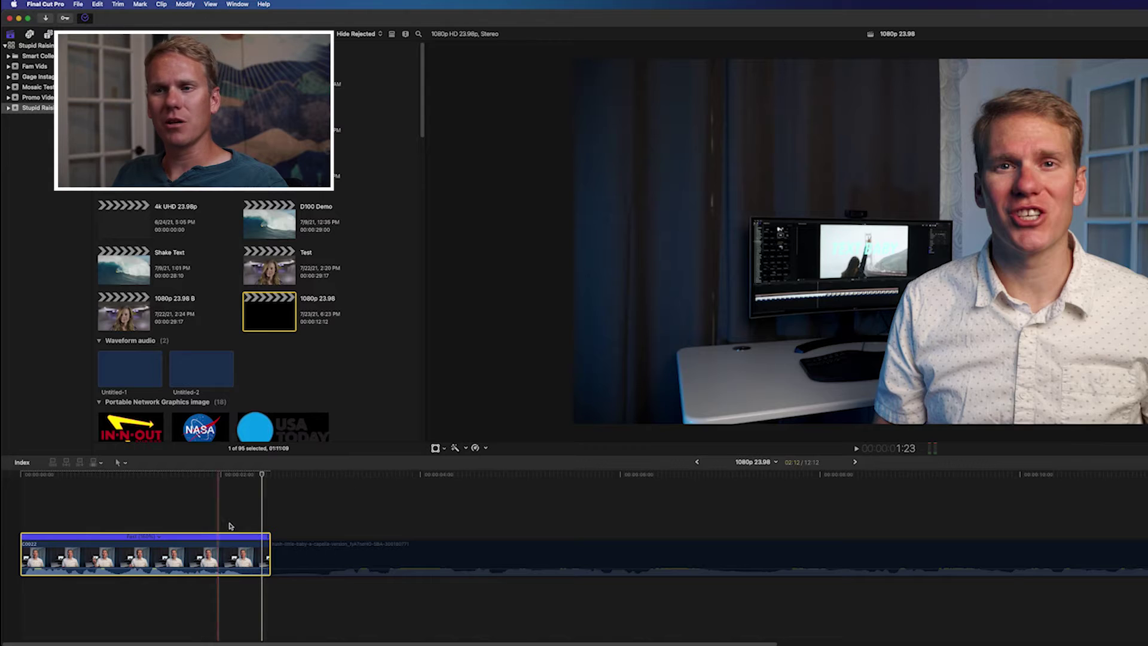
left_click(485, 447)
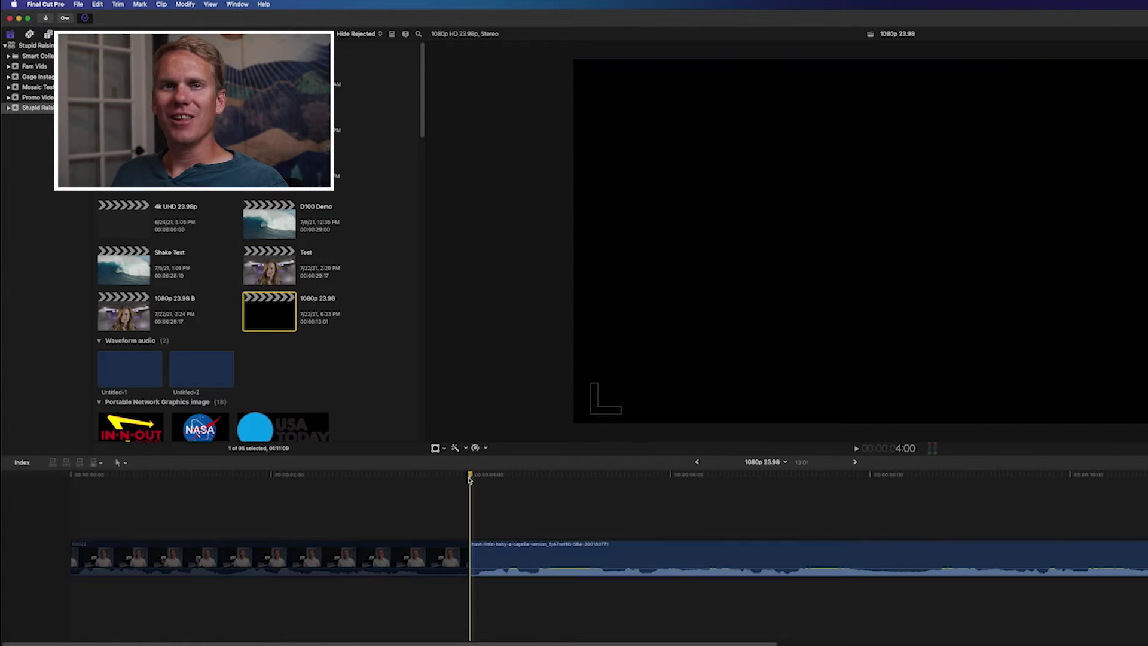
Play the hush-little-baby a cappella clip and return the playhead to its start at 4:00
key("space")
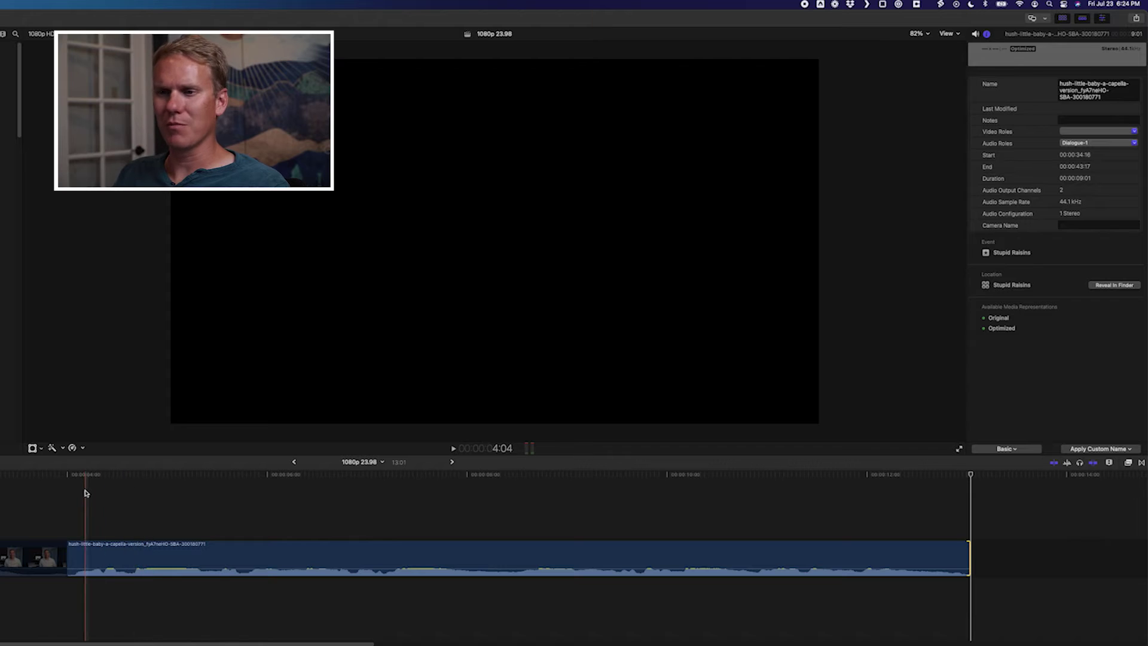
left_click(68, 475)
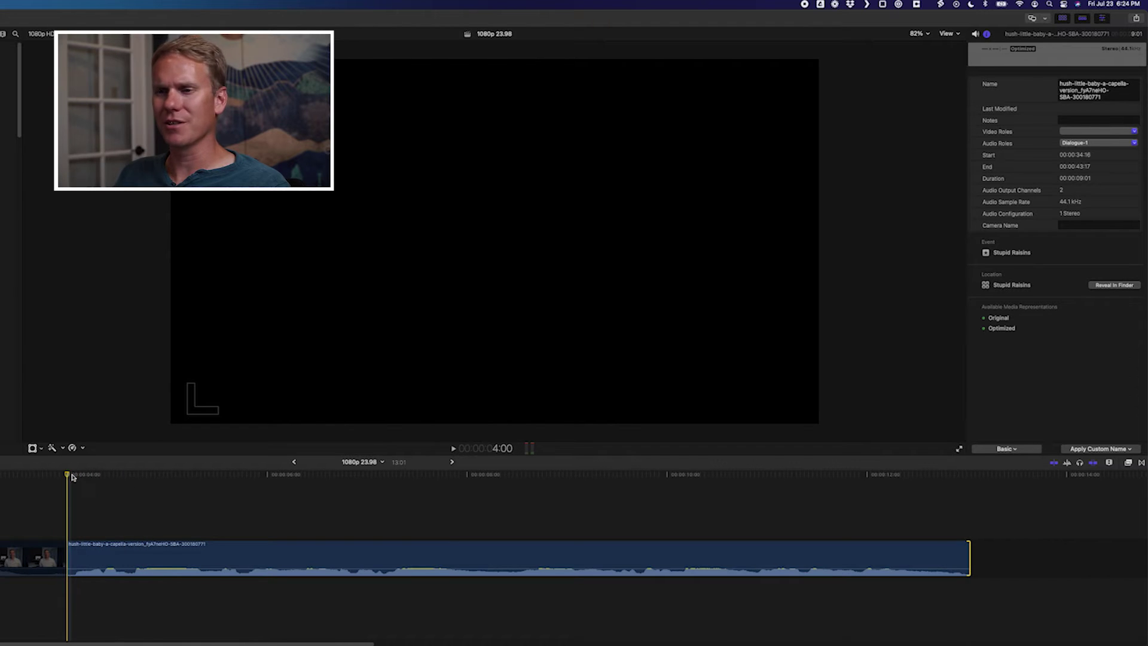
Apply the Pitch Correction voice effect to the hush-little-baby a cappella clip
left_click(131, 558)
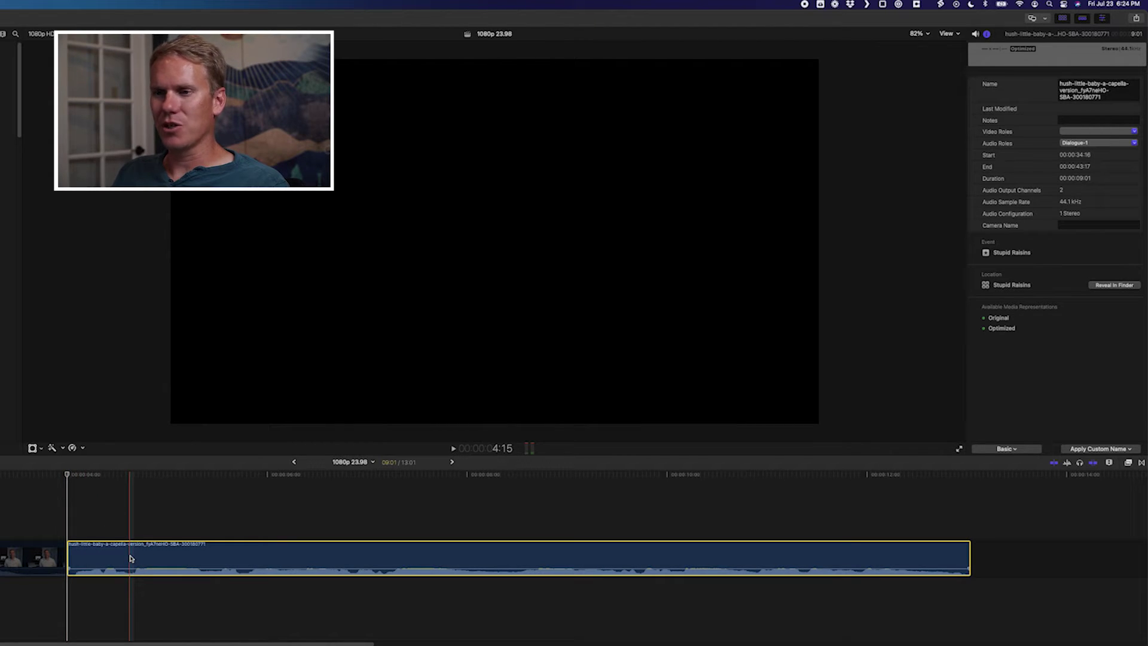
key("super+5")
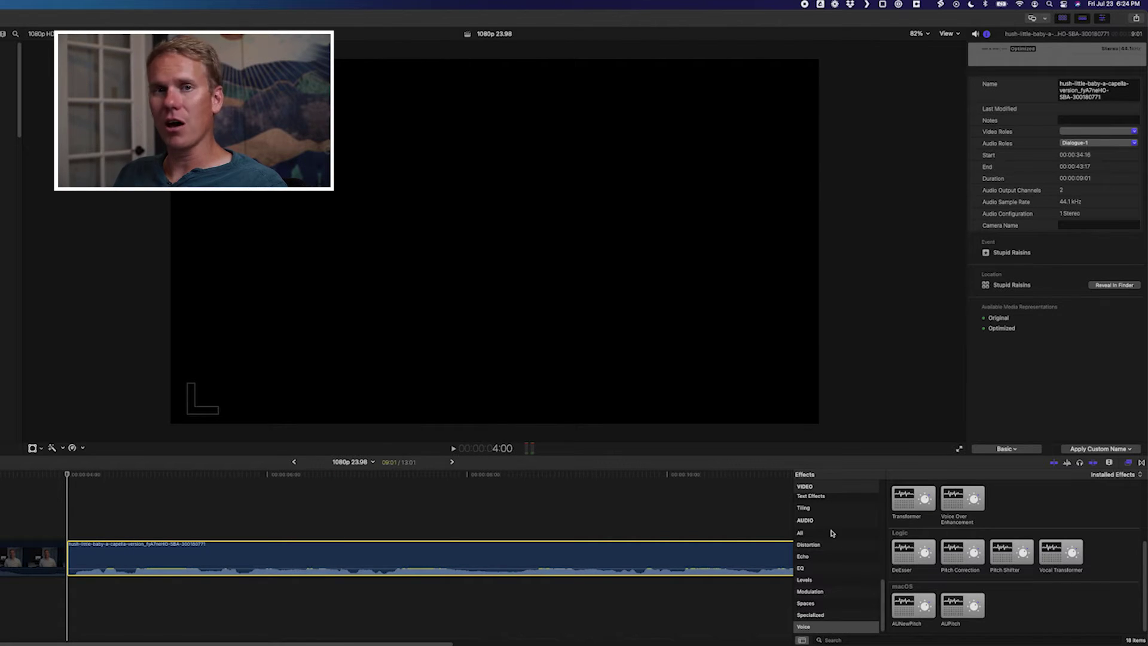
left_click(972, 558)
left_click_drag(971, 557, 511, 554)
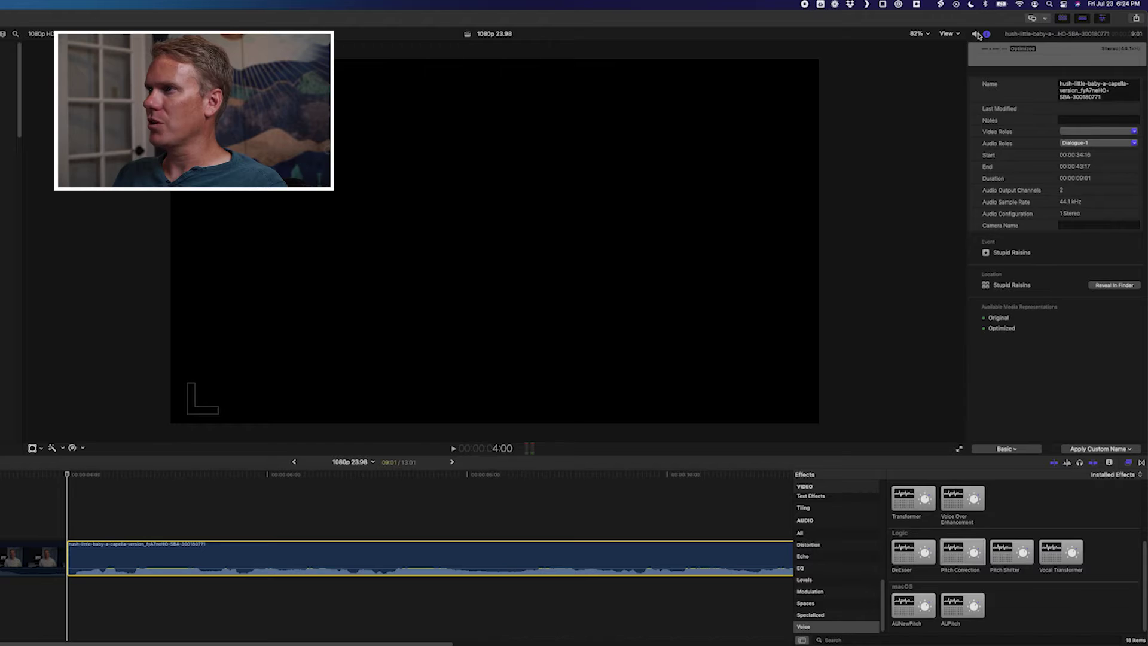
Open the Pitch Correction effect's editor for the a cappella clip and set the scale to natural min scale
left_click(975, 33)
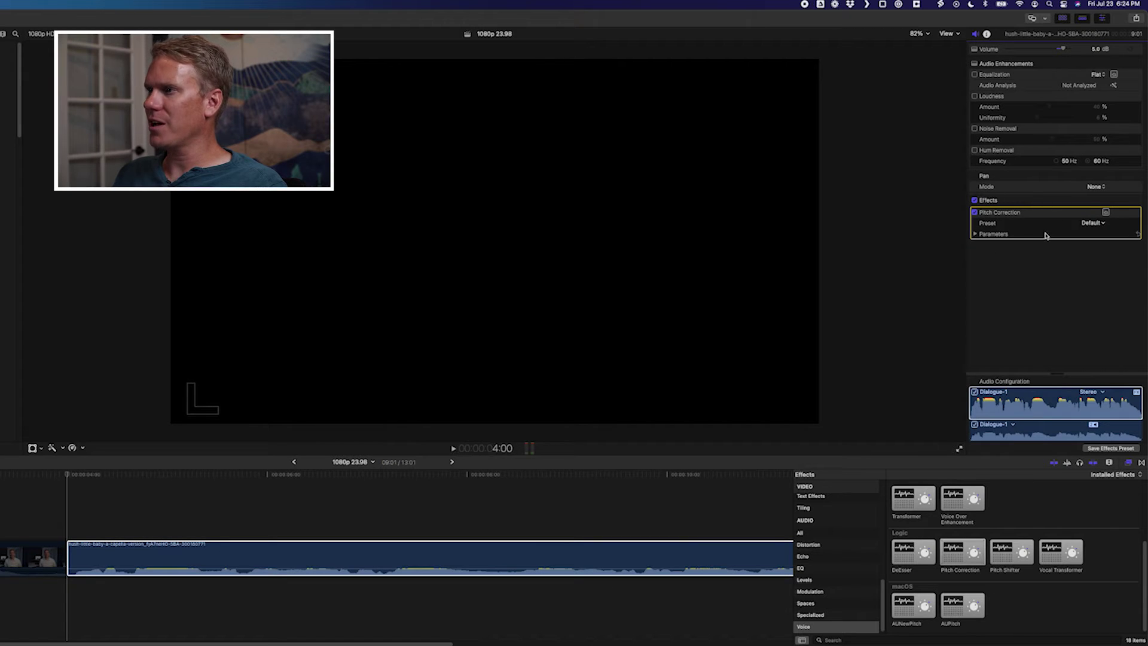
left_click(1106, 213)
left_click_drag(15, 295, 461, 188)
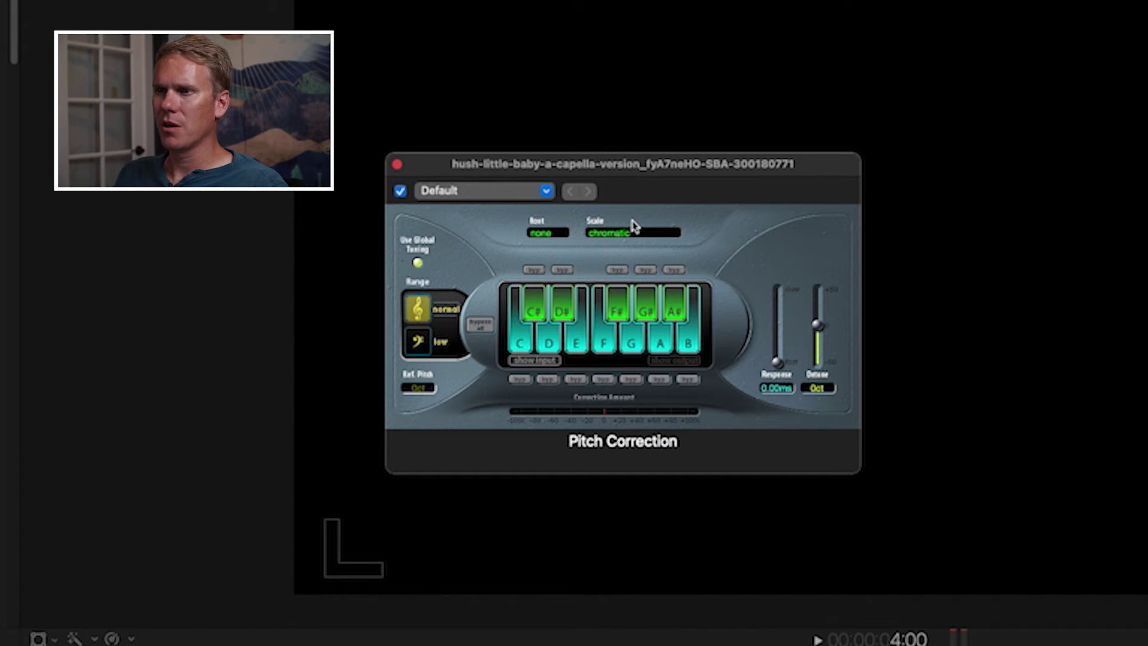
left_click(643, 241)
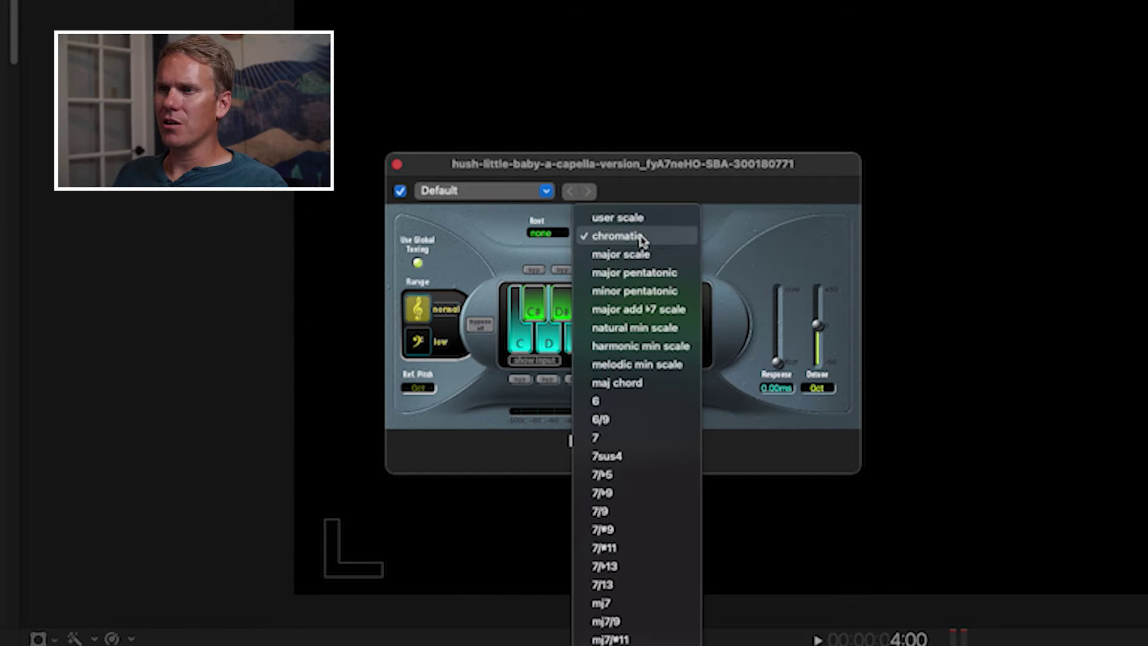
left_click(645, 327)
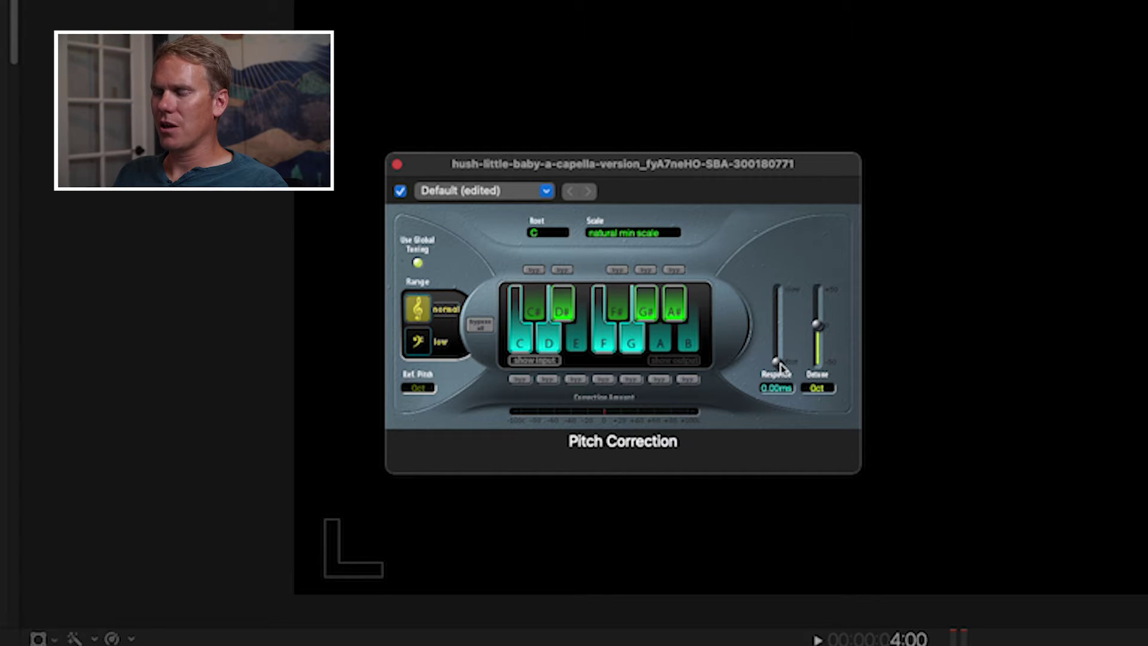
Set the Pitch Correction Response to 0.00 ms and play back the a cappella clip to hear the natural min scale
mouse_move(779, 364)
left_mouse_down()
mouse_move(781, 290)
mouse_move(780, 381)
left_mouse_up()
mouse_move(820, 327)
left_mouse_down()
mouse_move(817, 303)
mouse_move(820, 350)
mouse_move(818, 306)
mouse_move(818, 325)
left_mouse_up()
left_click(37, 638)
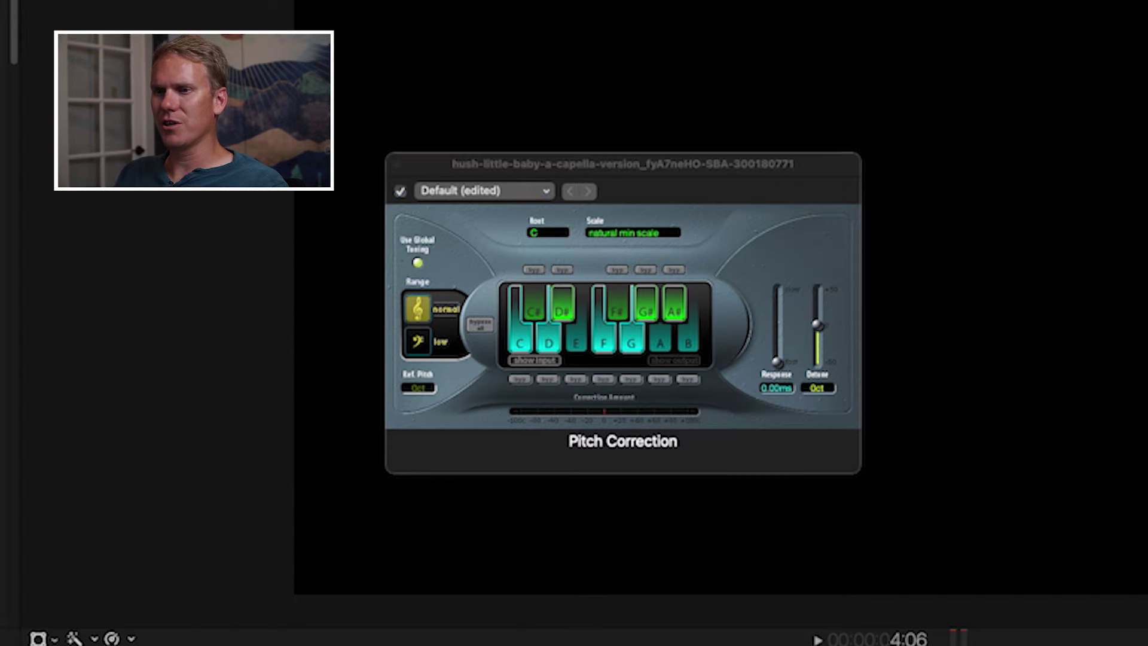
key("space")
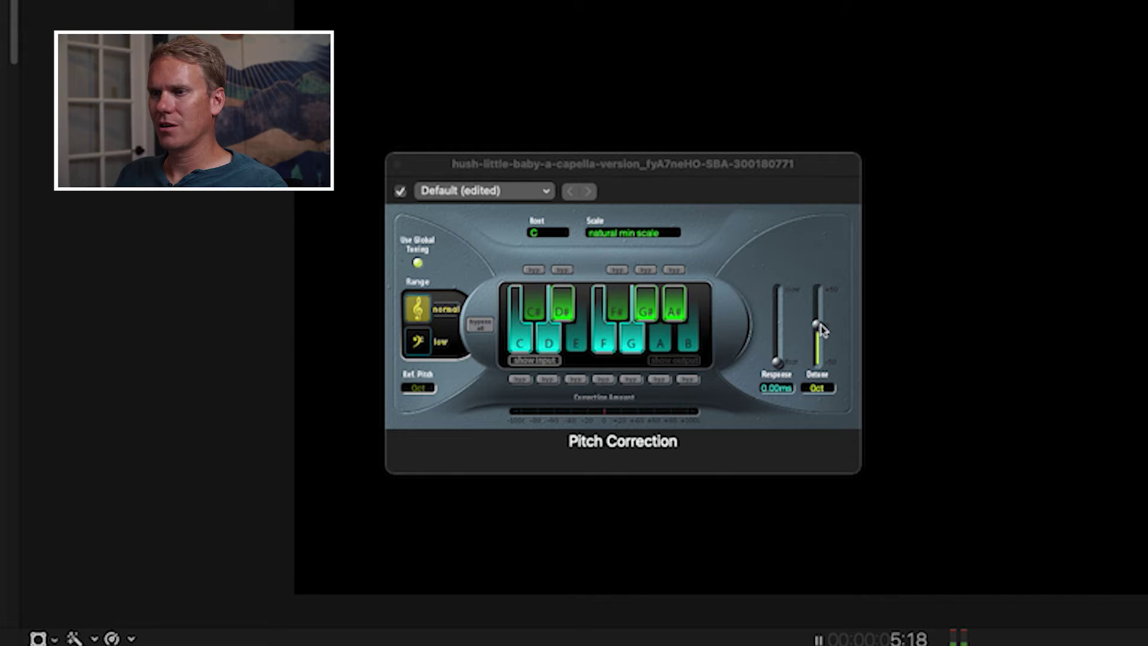
key("space")
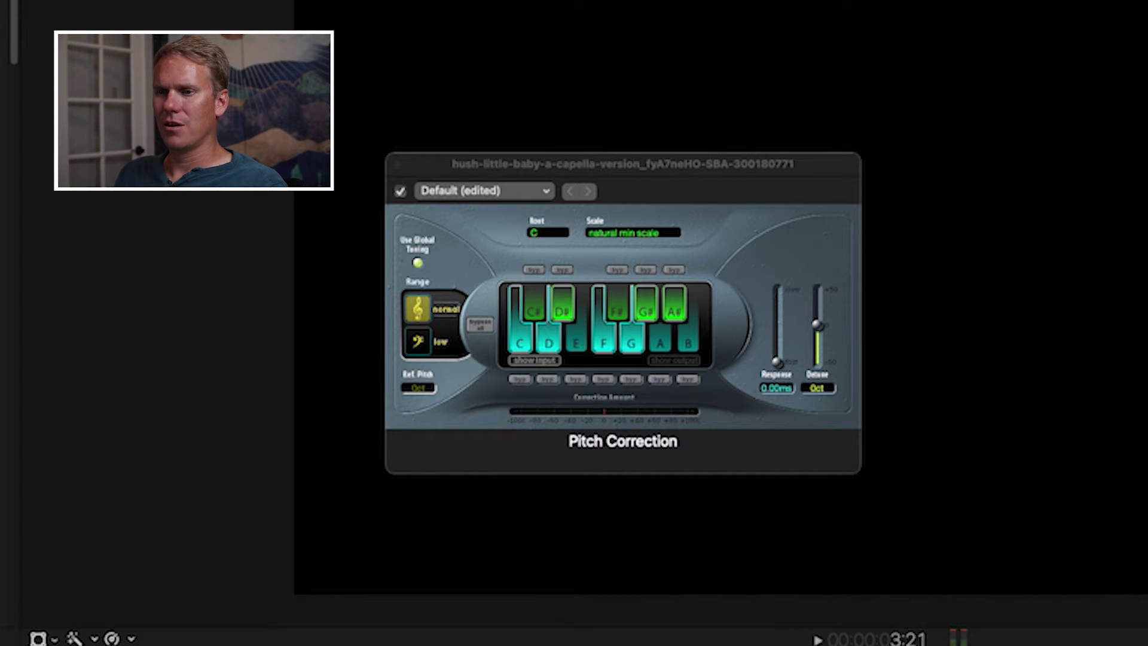
key("l")
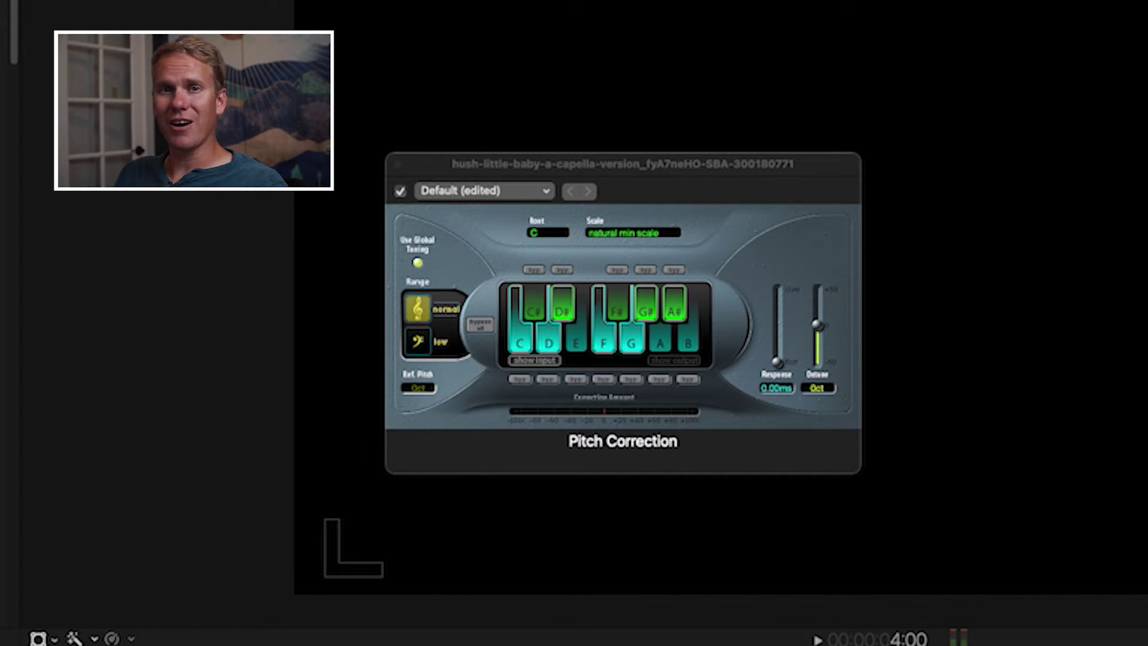
Raise the Pitch Correction Detune to 50 ct and play back the a cappella clip
left_click_drag(817, 326, 818, 289)
key("l")
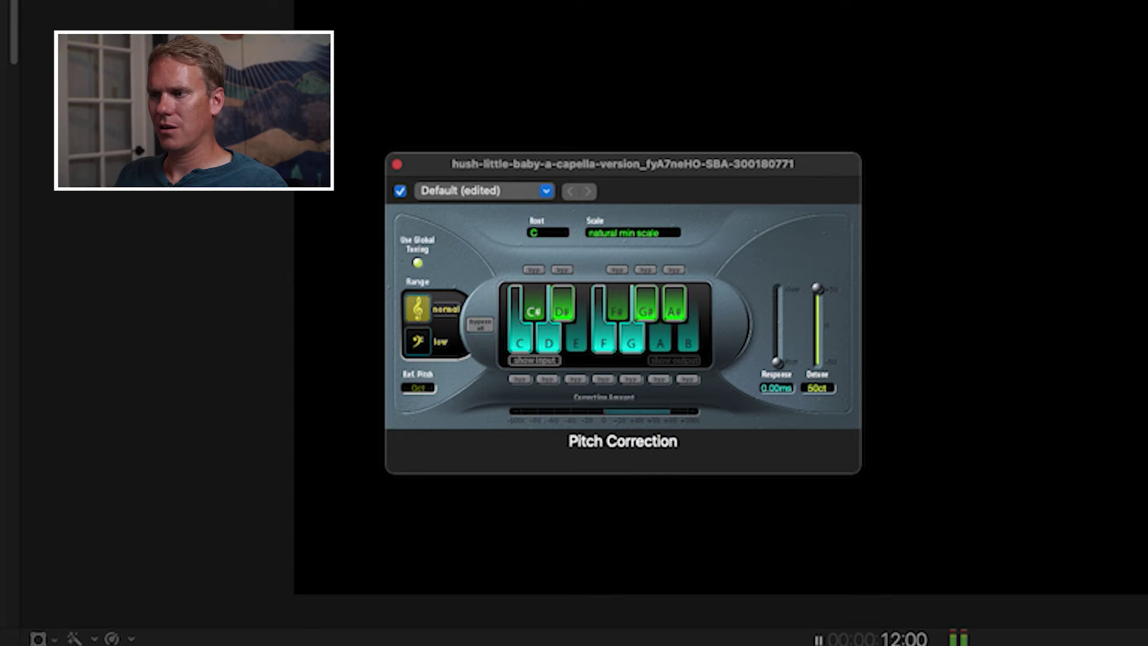
key("space")
Change the Pitch Correction root note to G# and play back the a cappella clip
left_click(548, 235)
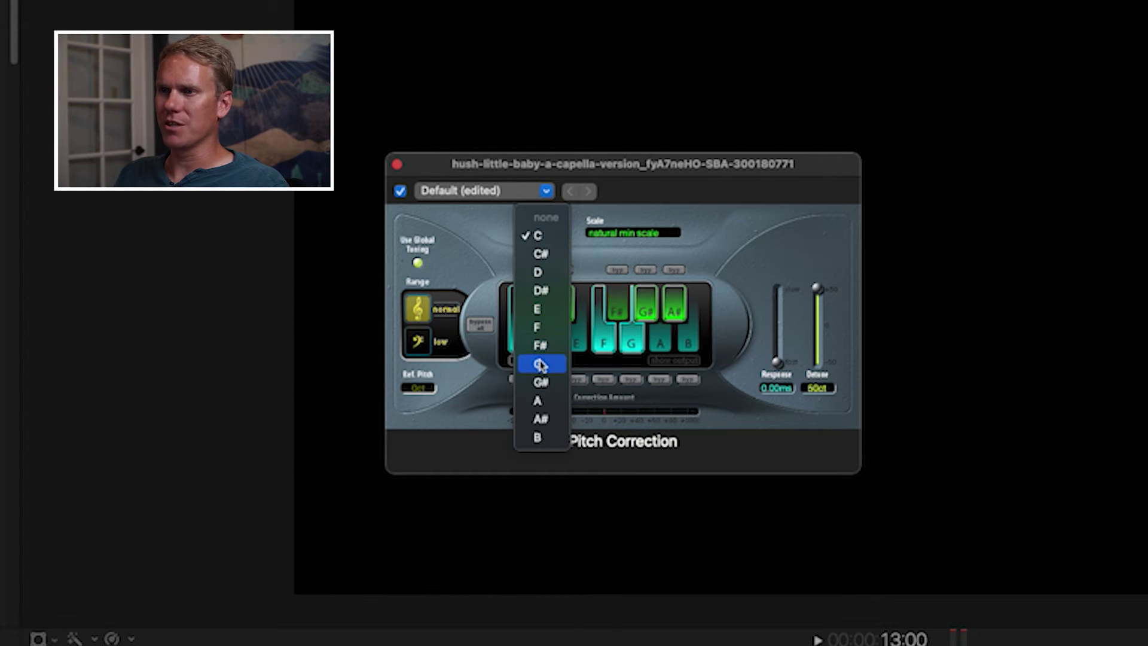
left_click(540, 383)
key("space")
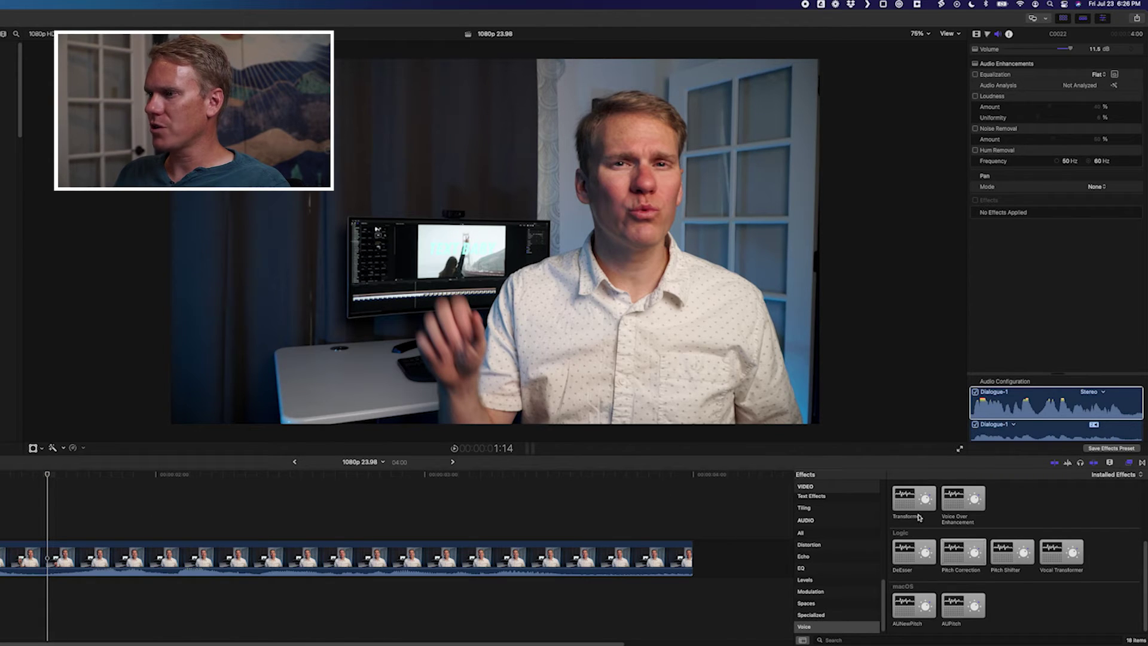
Apply the Alien, Cartoon Animals and Robot voice effects to clip C0022
left_click(834, 626)
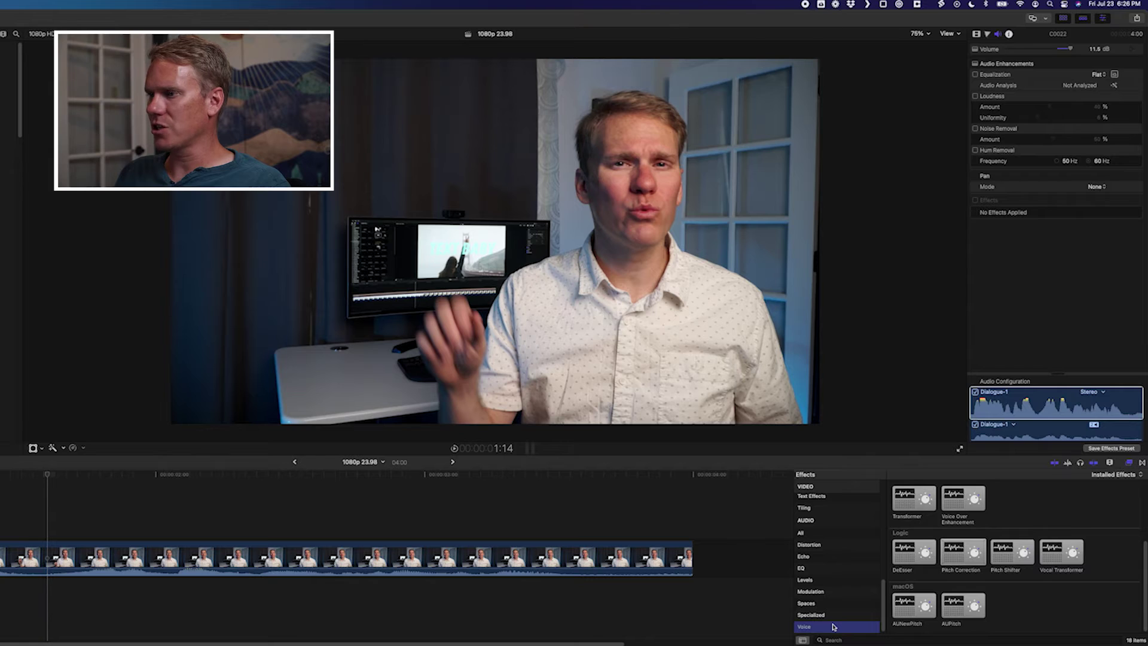
scroll(1022, 504, "up", 3)
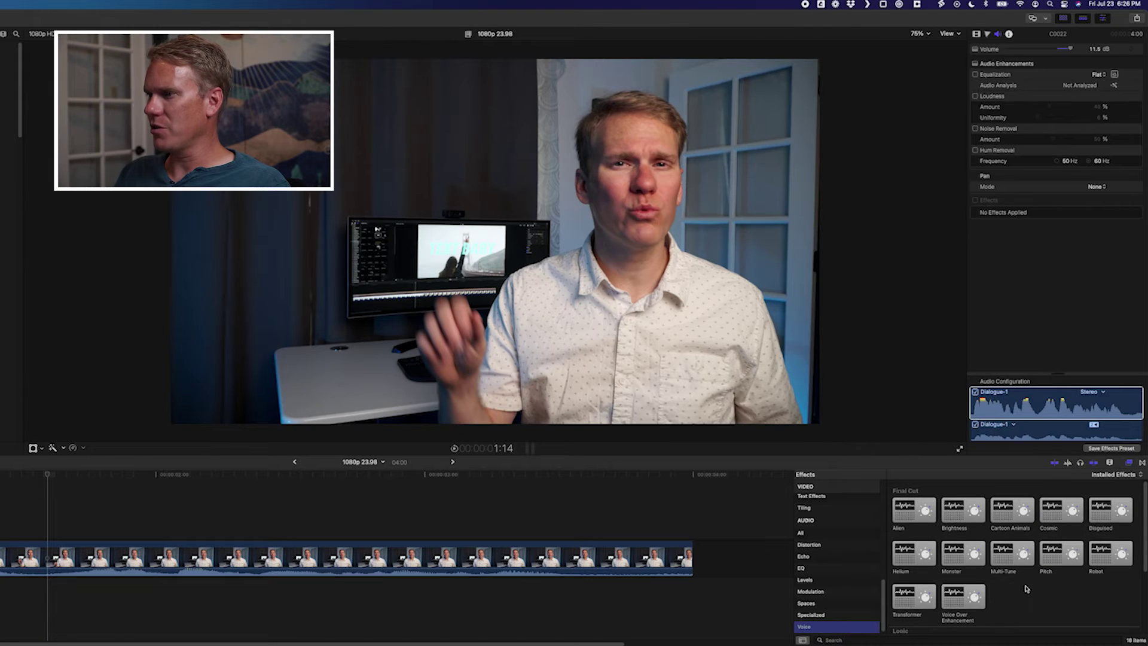
left_click_drag(902, 513, 473, 547)
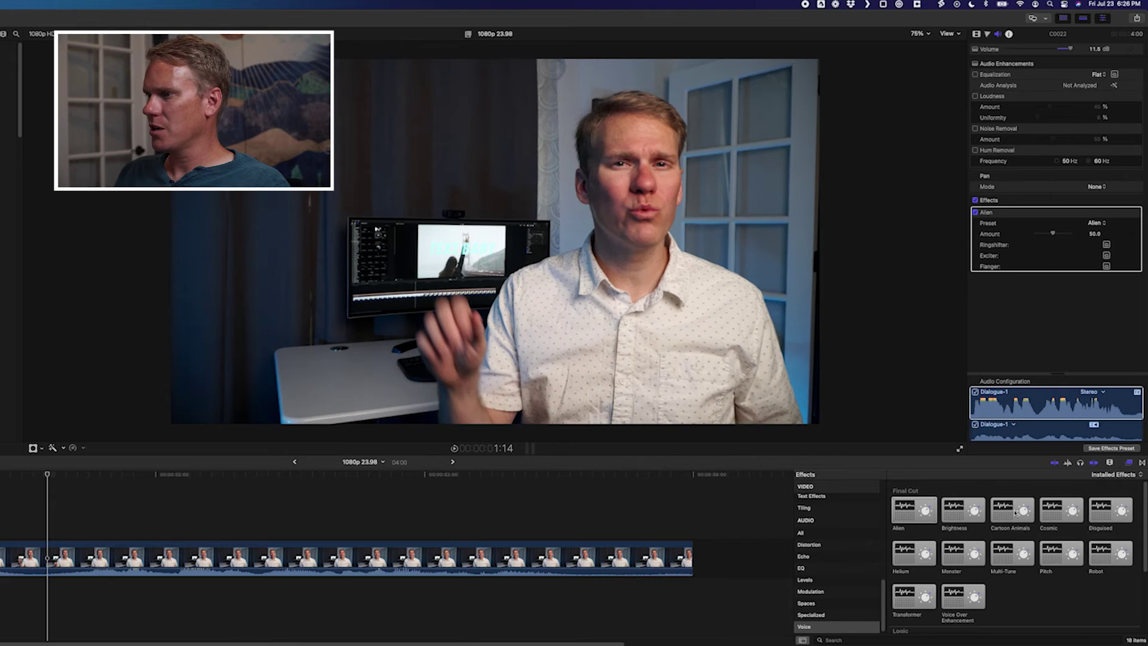
left_click_drag(1015, 513, 604, 550)
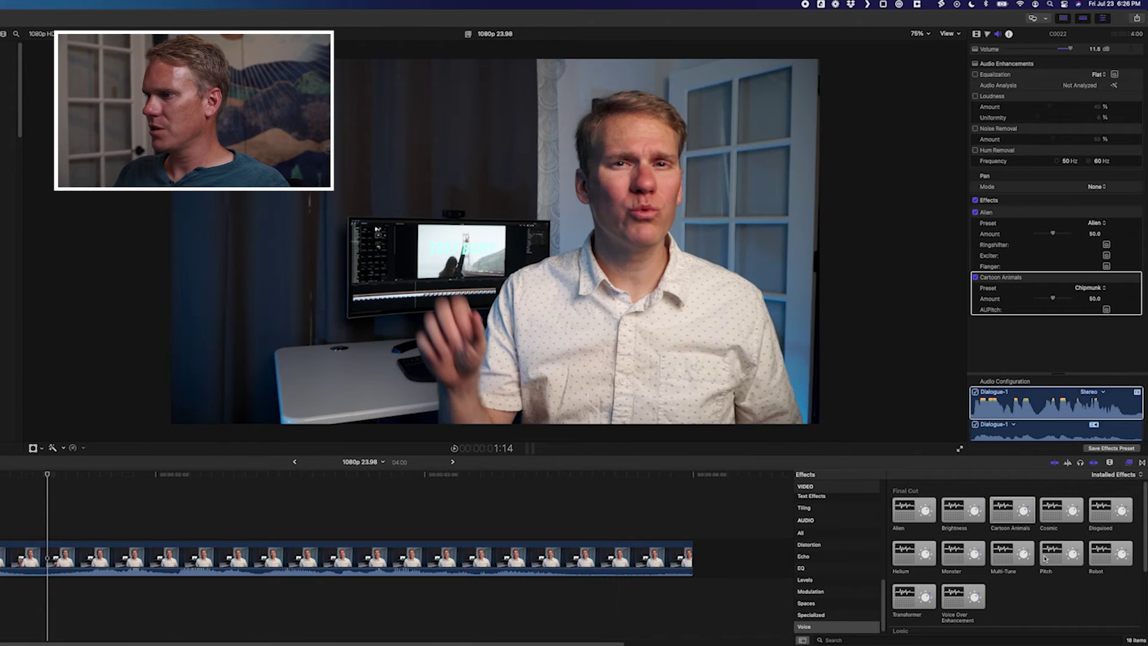
left_click(961, 552)
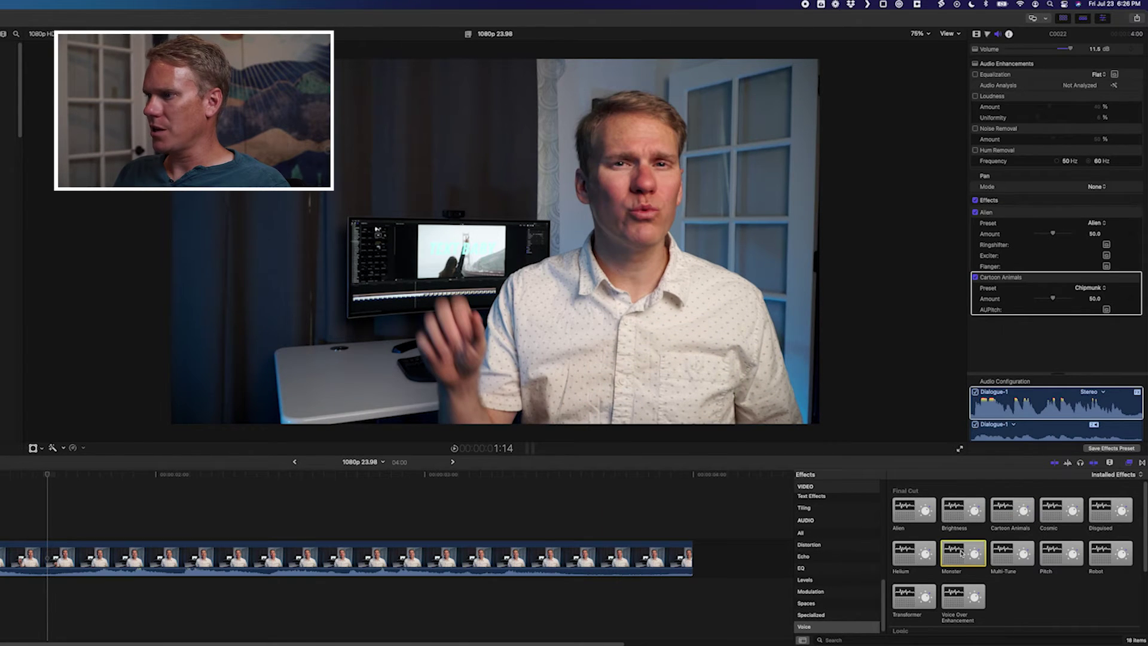
left_click_drag(1110, 553, 541, 550)
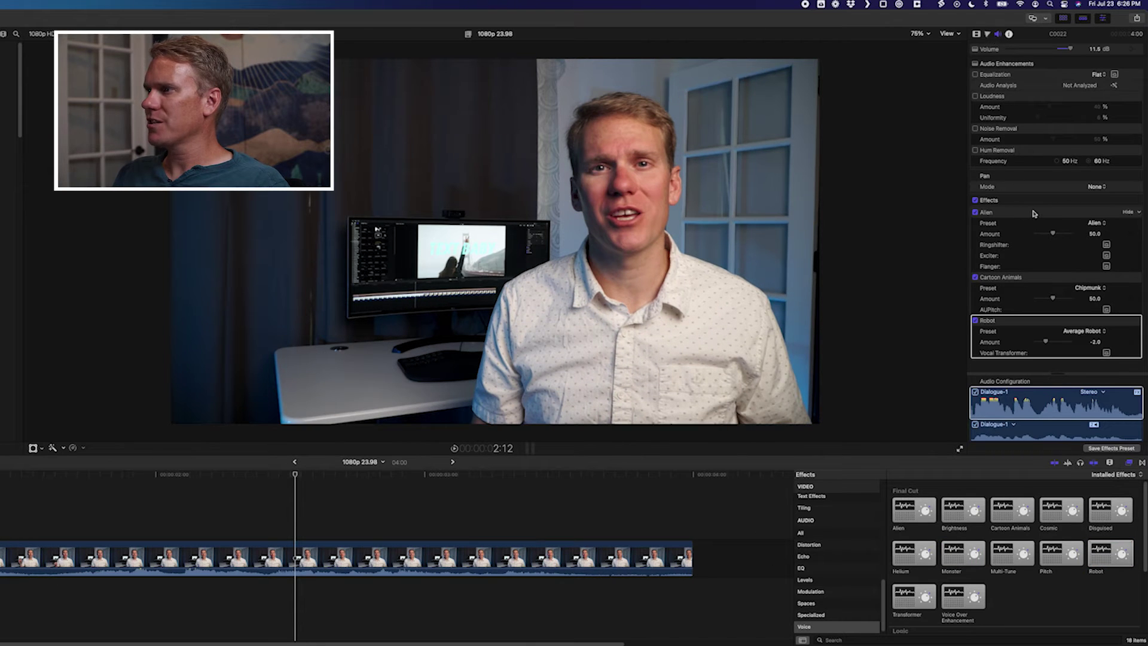
Turn off the Robot, Cartoon Animals and Alien effects and play clip C0022 with its original voice
left_click(976, 321)
left_click(976, 278)
left_click(976, 213)
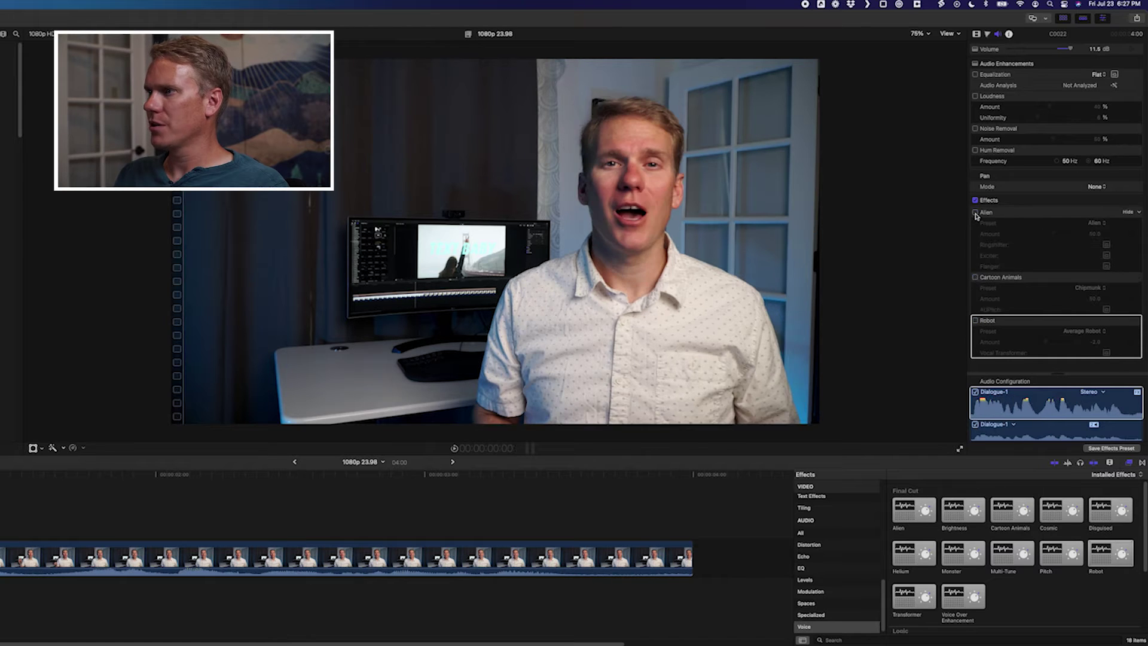
key("space")
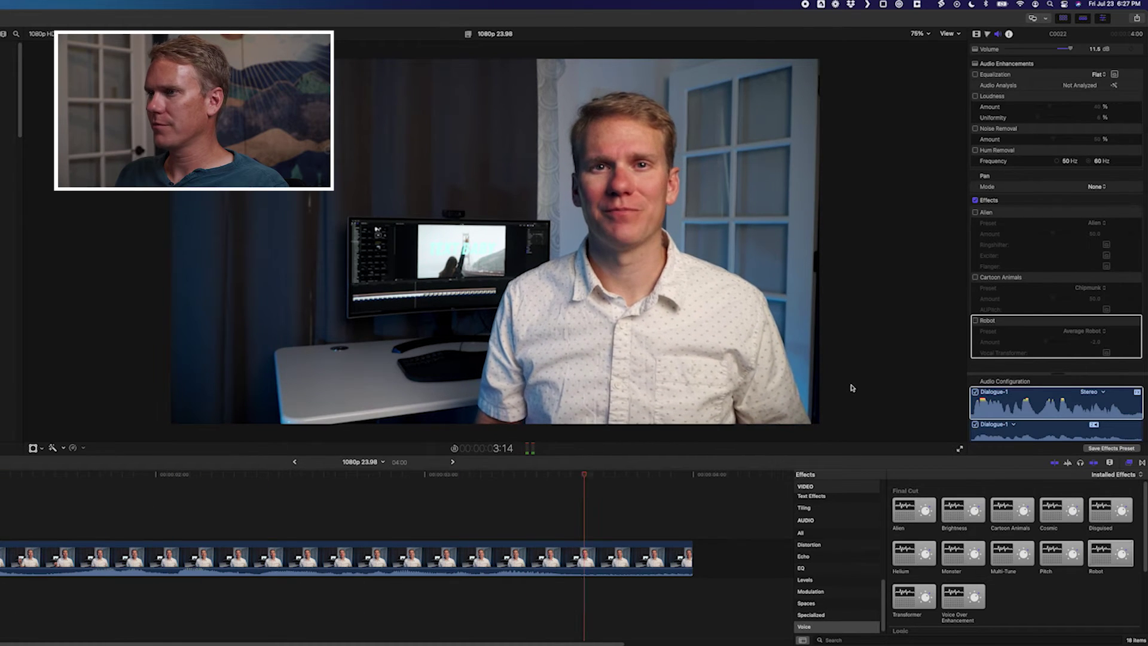
Audition the Alien effect and the Cartoon Animals effect one at a time on clip C0022, turning each off again
left_click(975, 212)
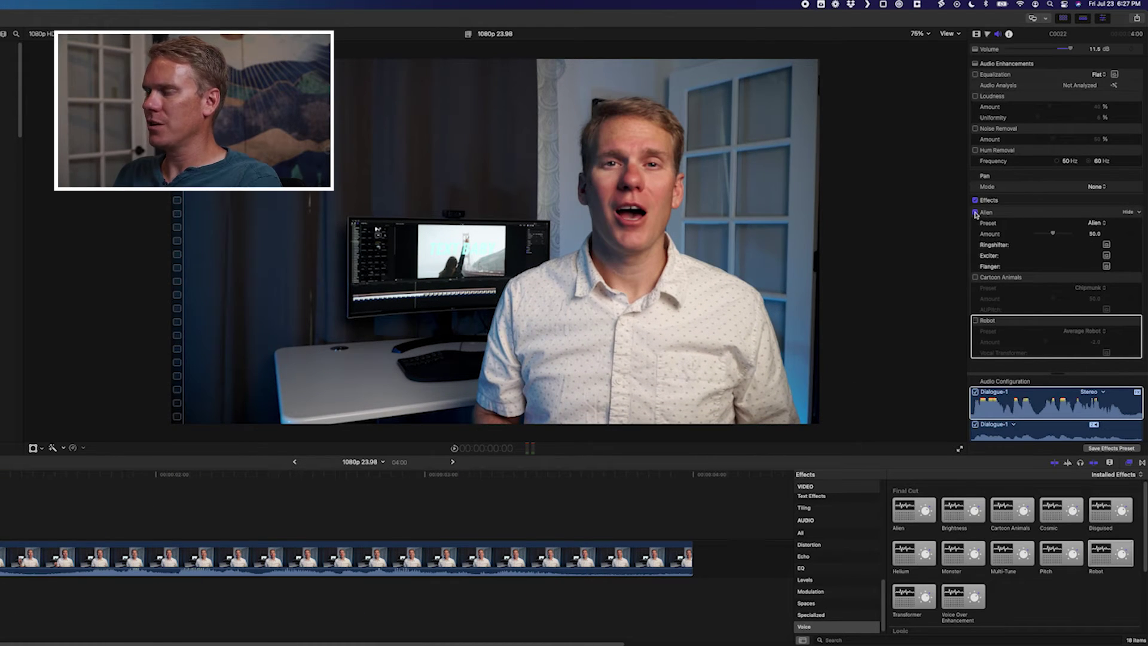
key("space")
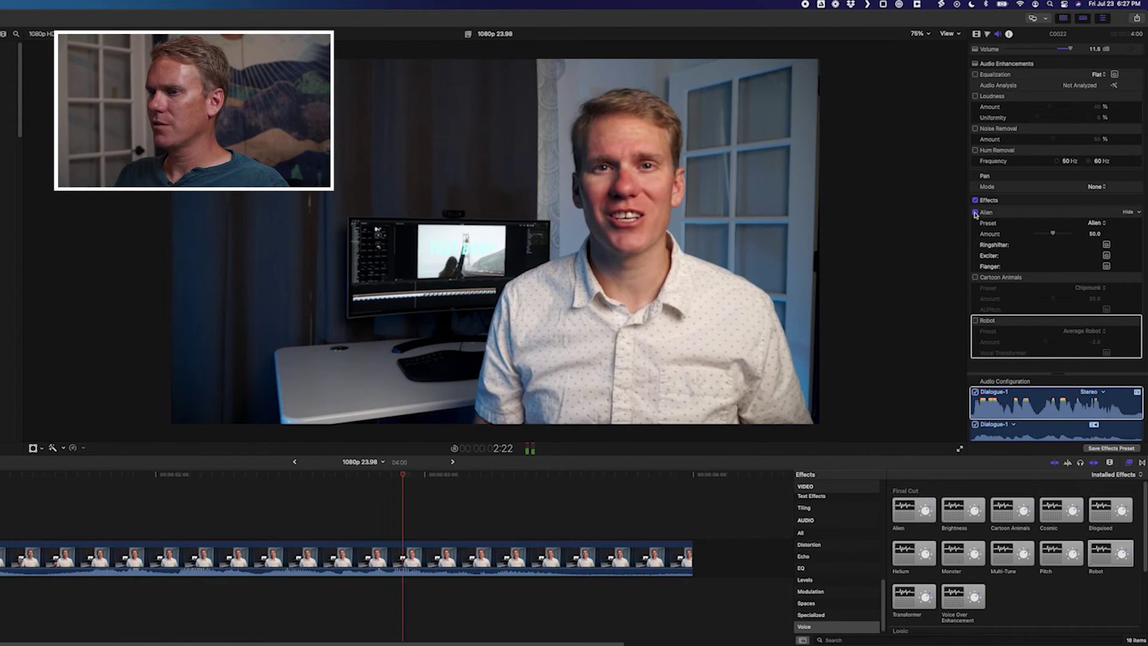
left_click(975, 213)
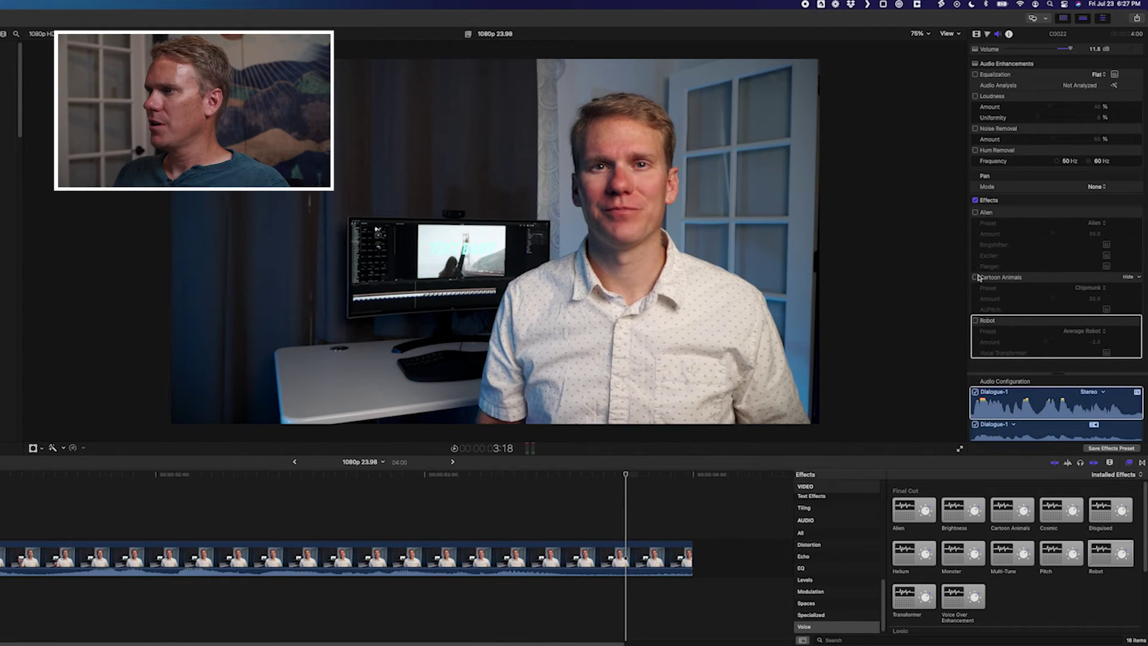
left_click(975, 277)
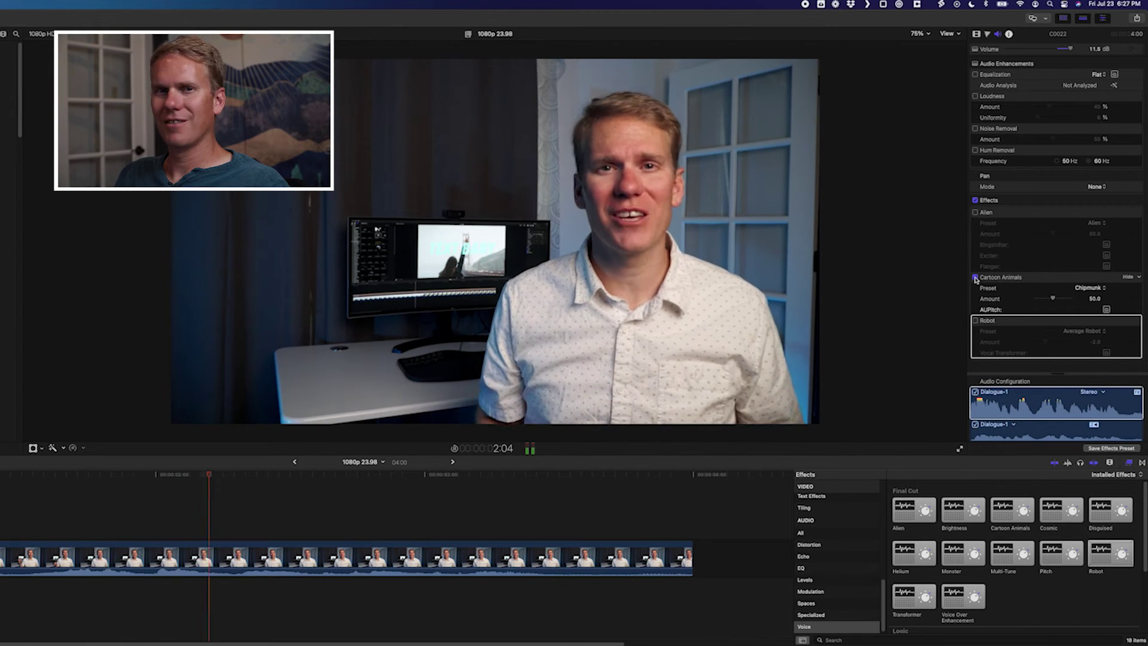
left_click(975, 277)
Enable the Robot effect on clip C0022, choose the Android preset with an amount of 84, and play it back
left_click(976, 321)
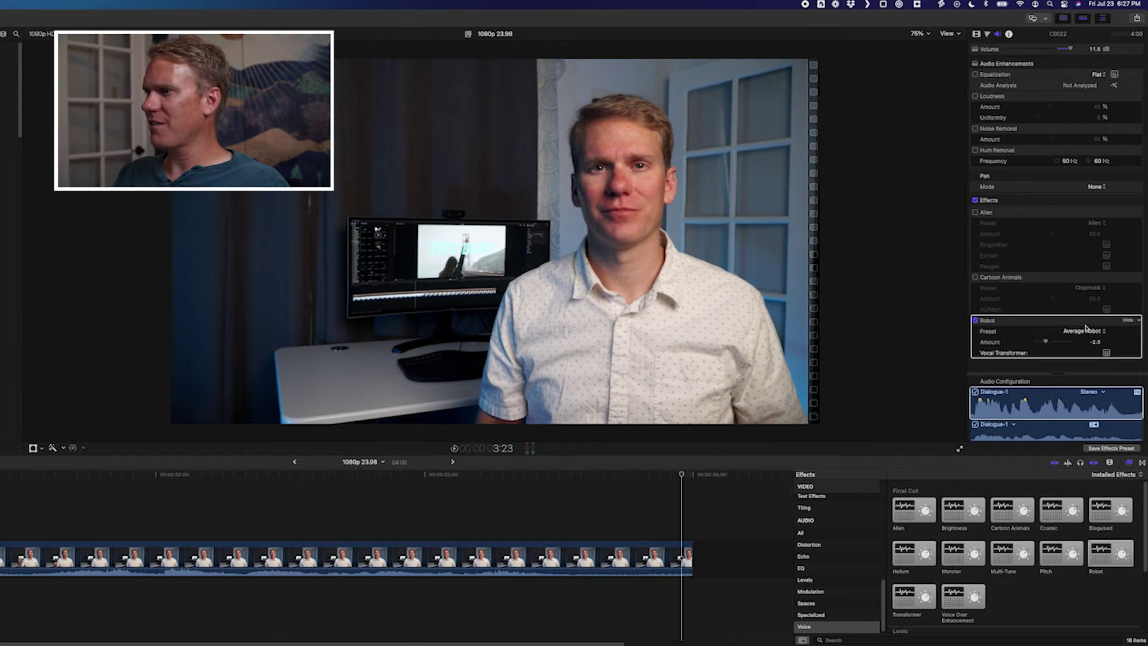
left_click(1084, 332)
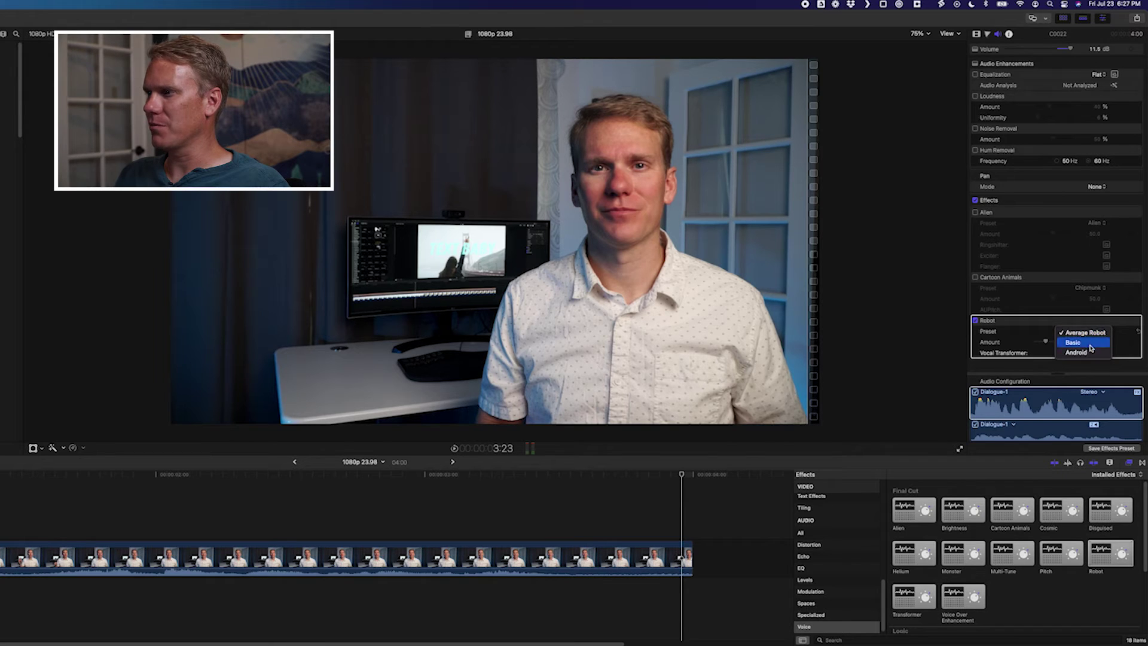
left_click(1077, 352)
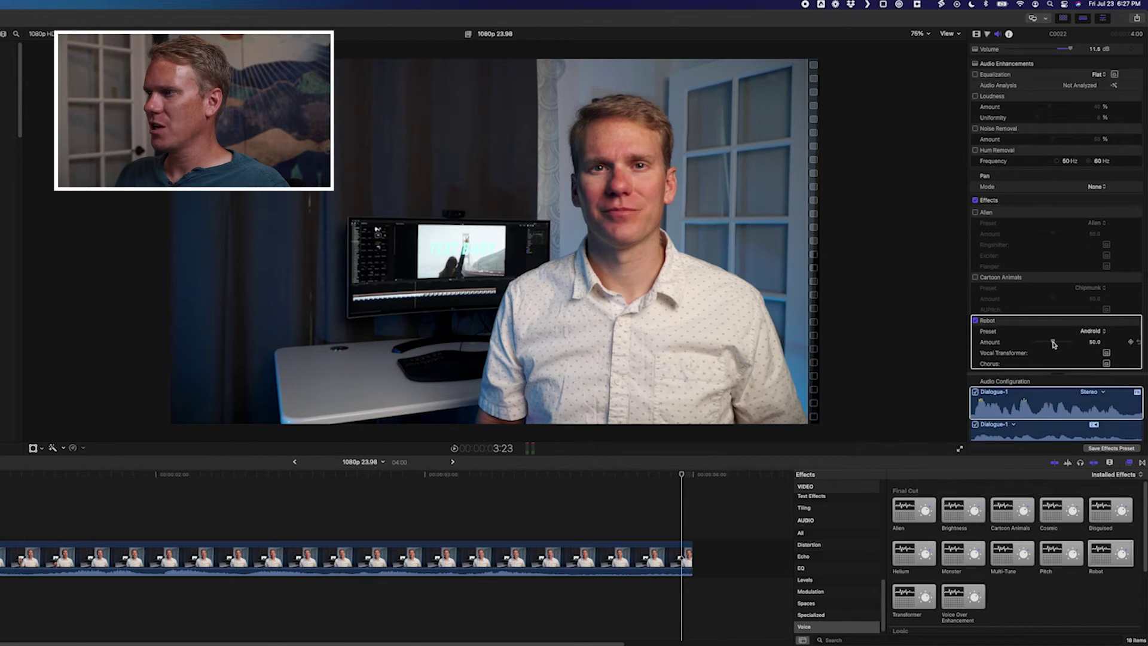
left_click_drag(1064, 343, 1066, 344)
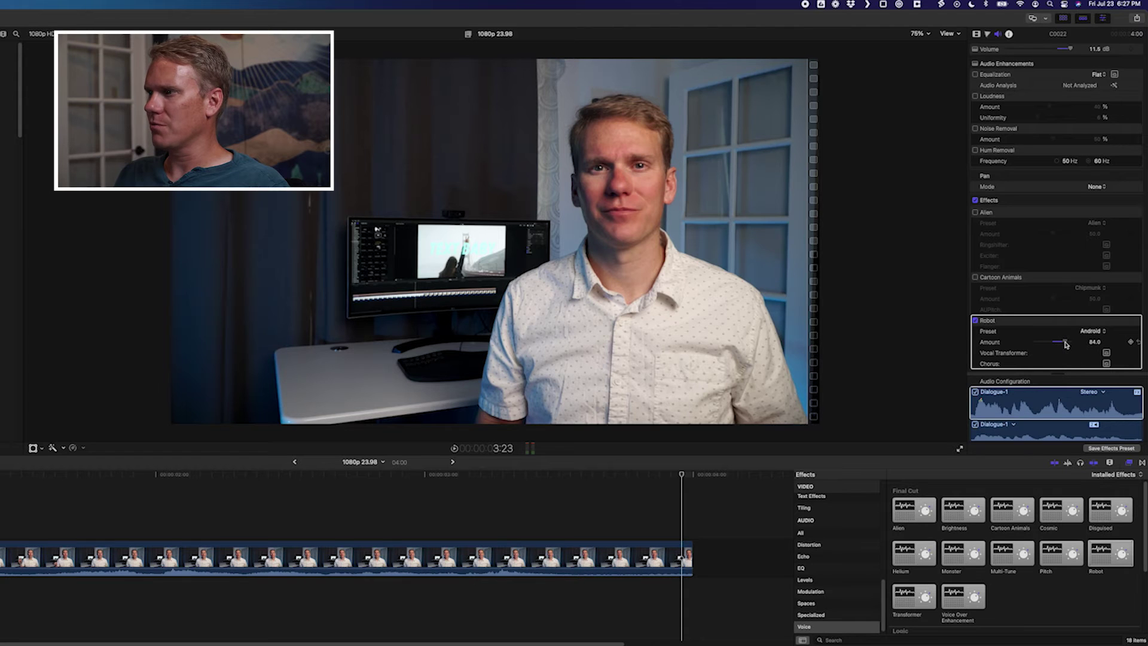
key("space")
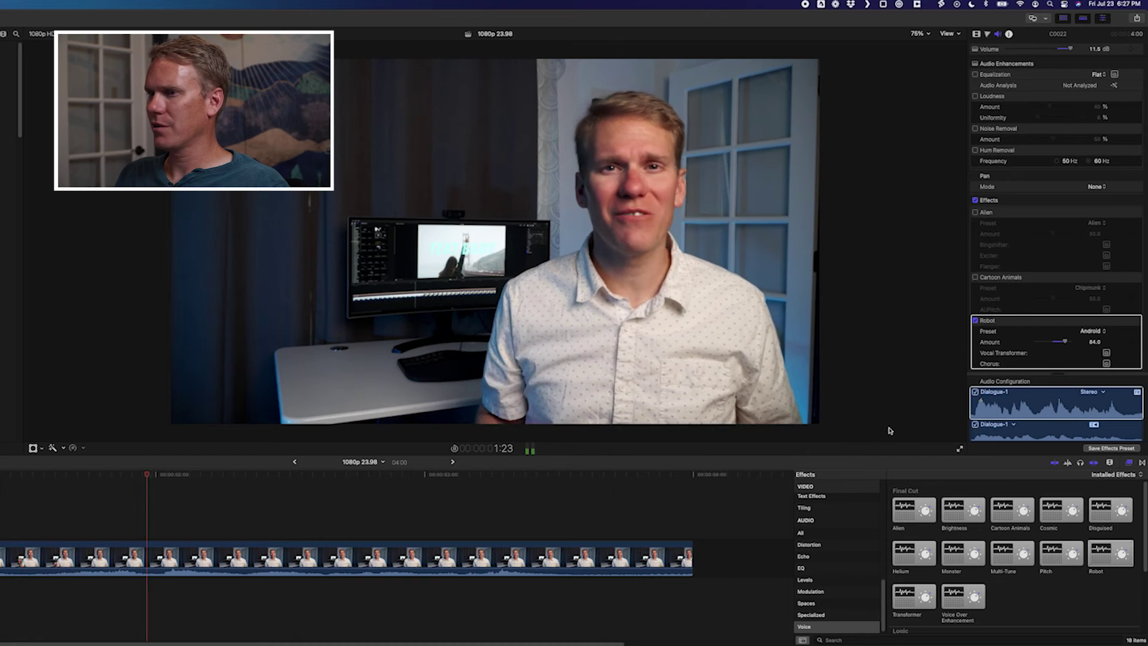
key("space")
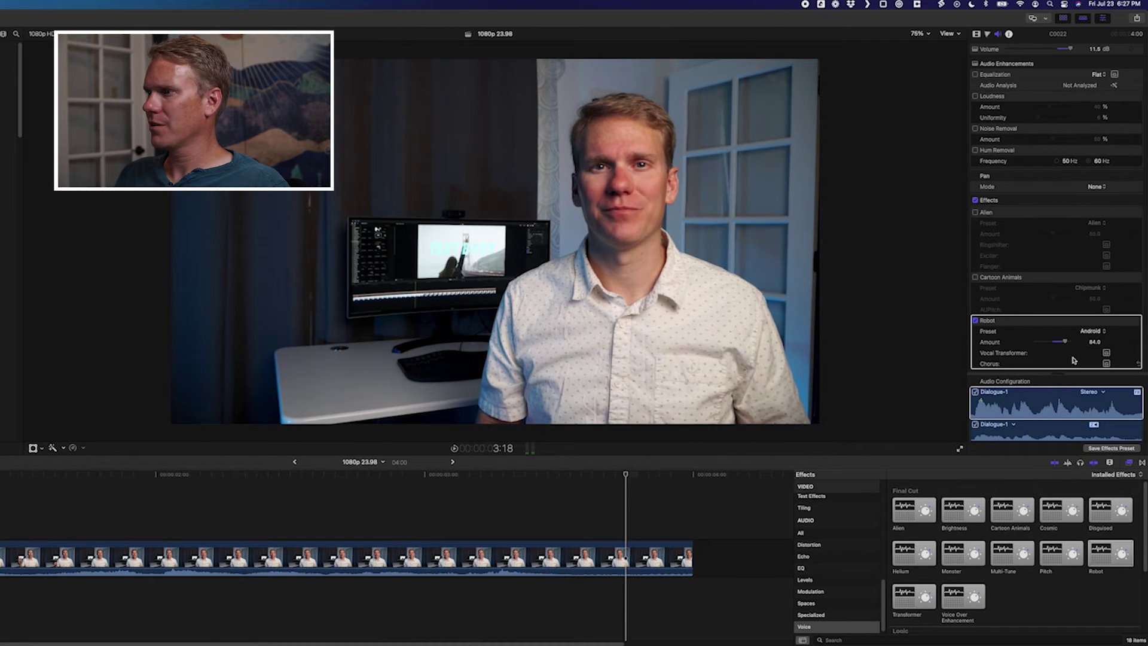
Keep the Robot effect's Android preset, lower its amount to 0, and play back clip C0022
left_click(1089, 331)
left_click_drag(1064, 341, 1034, 343)
key("shift+slash")
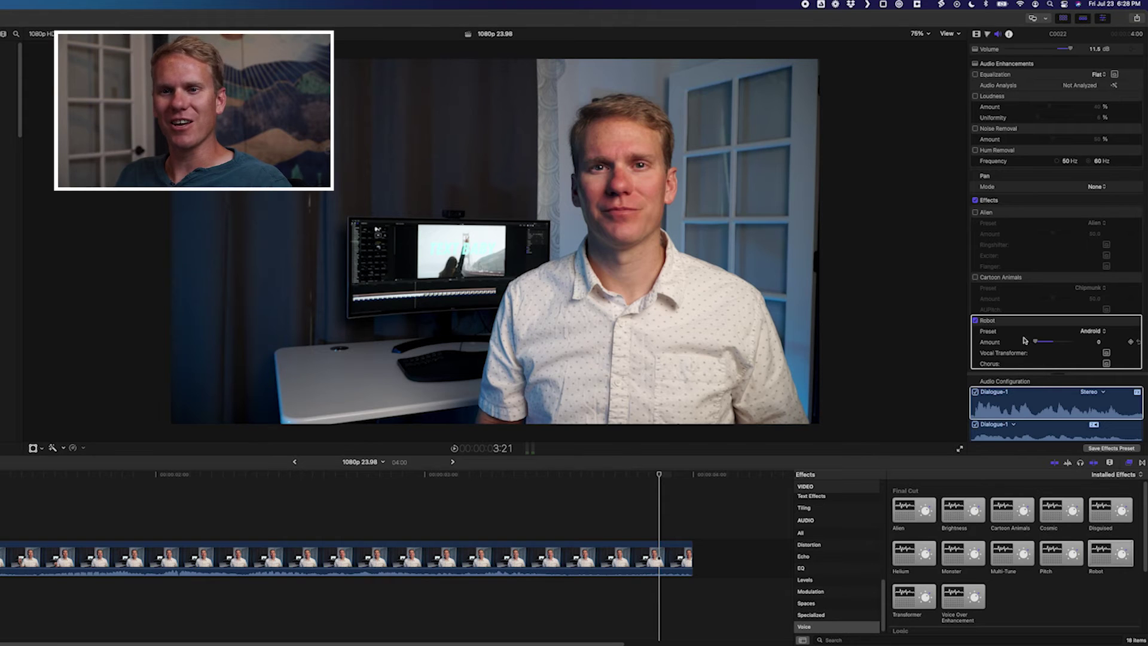
key("space")
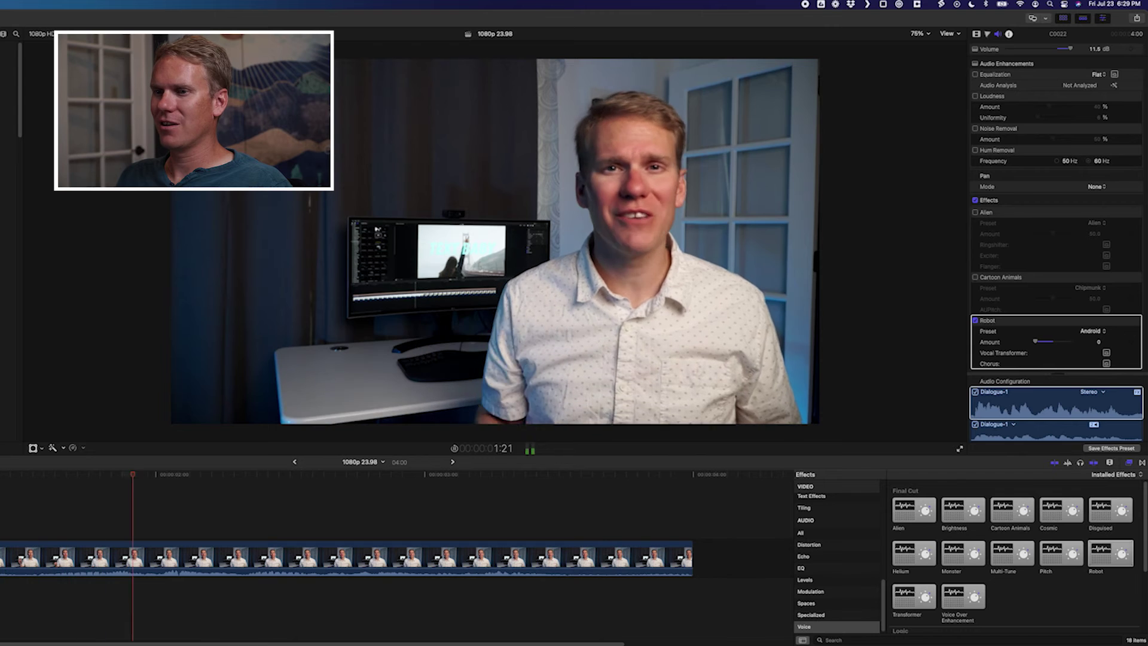
Select clip C0022 in the timeline and apply the Pitch voice effect to it
left_click(648, 558)
scroll(1017, 556, "down", 3)
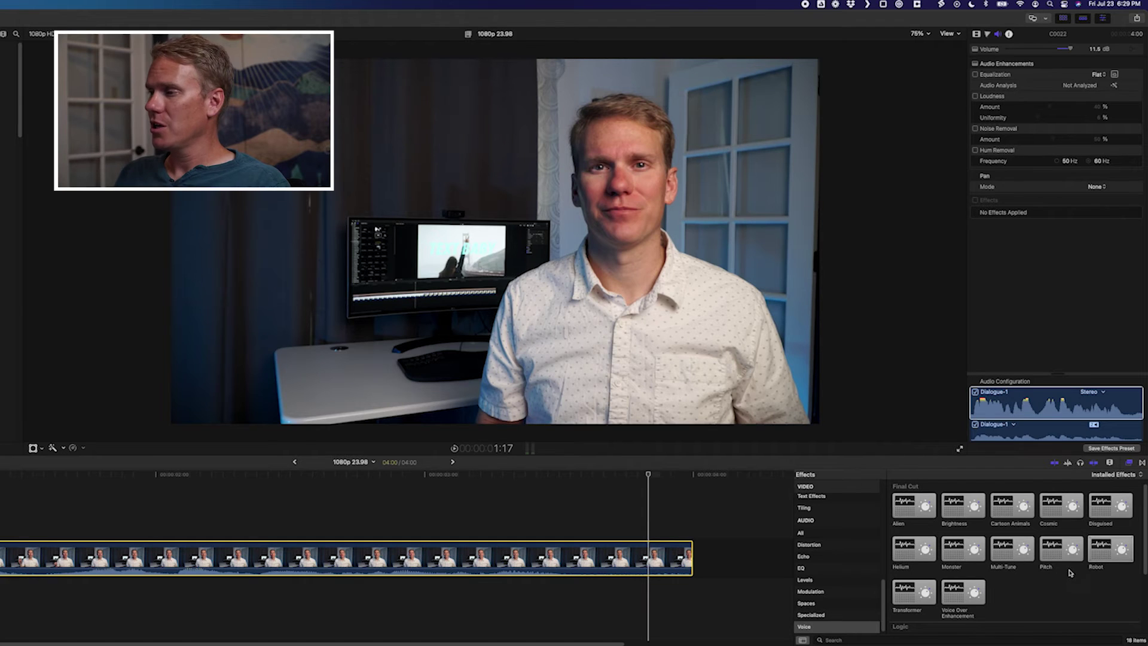
left_click(1068, 549)
left_click_drag(1050, 551, 309, 562)
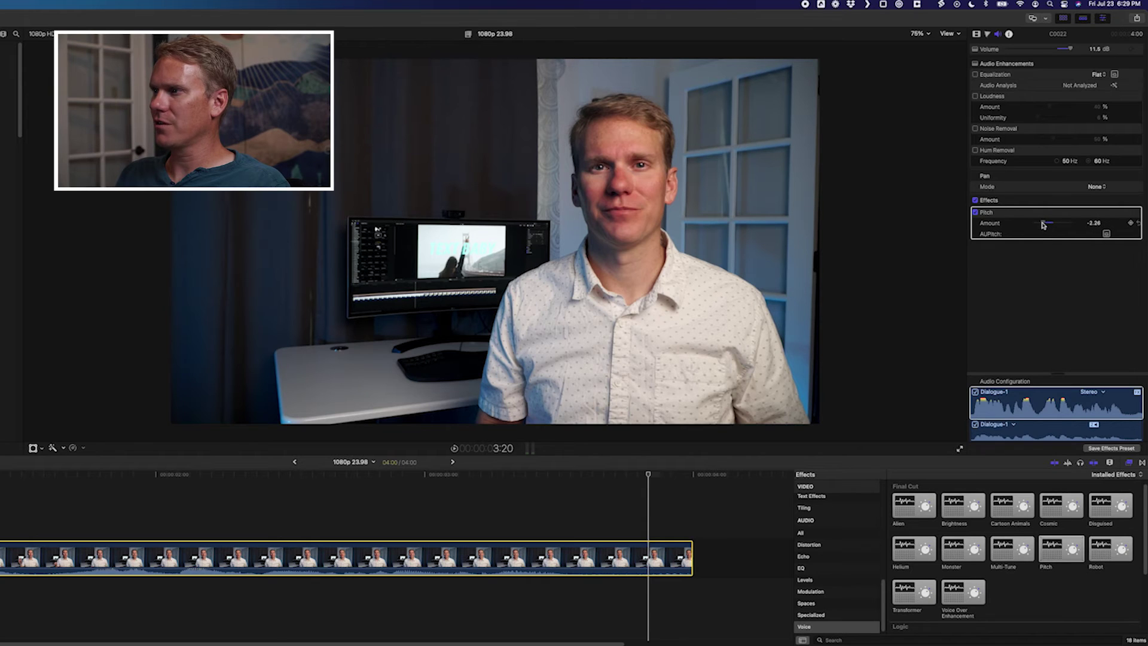
Audition the Pitch effect with its amount at -4.0 from the start of clip C0022, and raise the amount to 2.0
left_click_drag(1062, 224, 1048, 224)
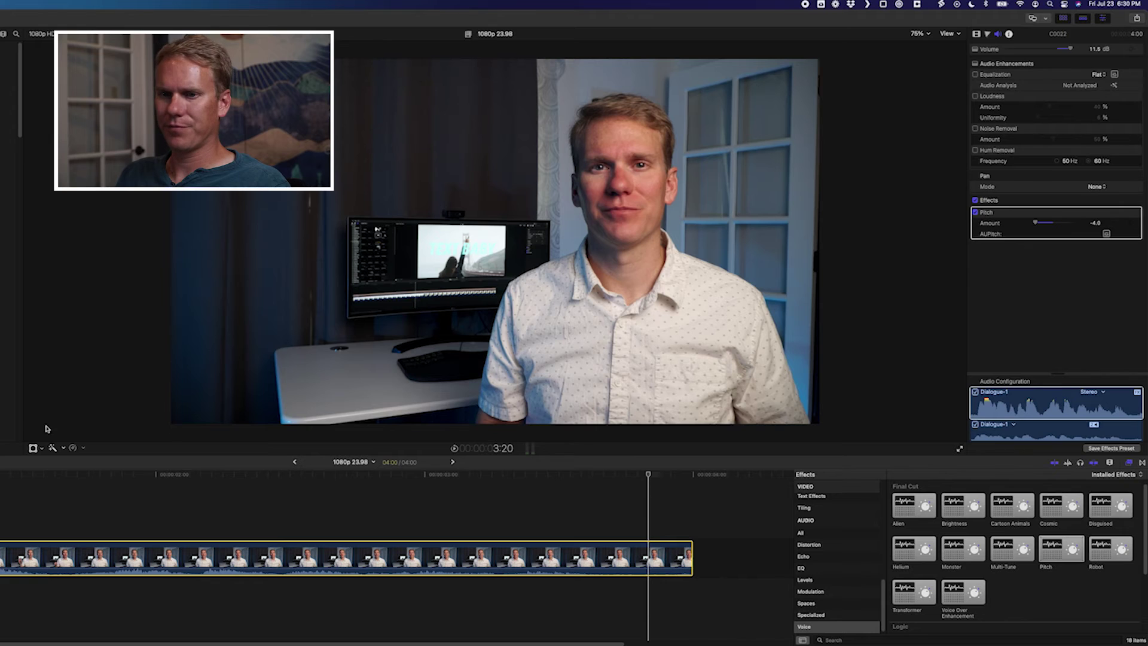
key("Home")
key("space")
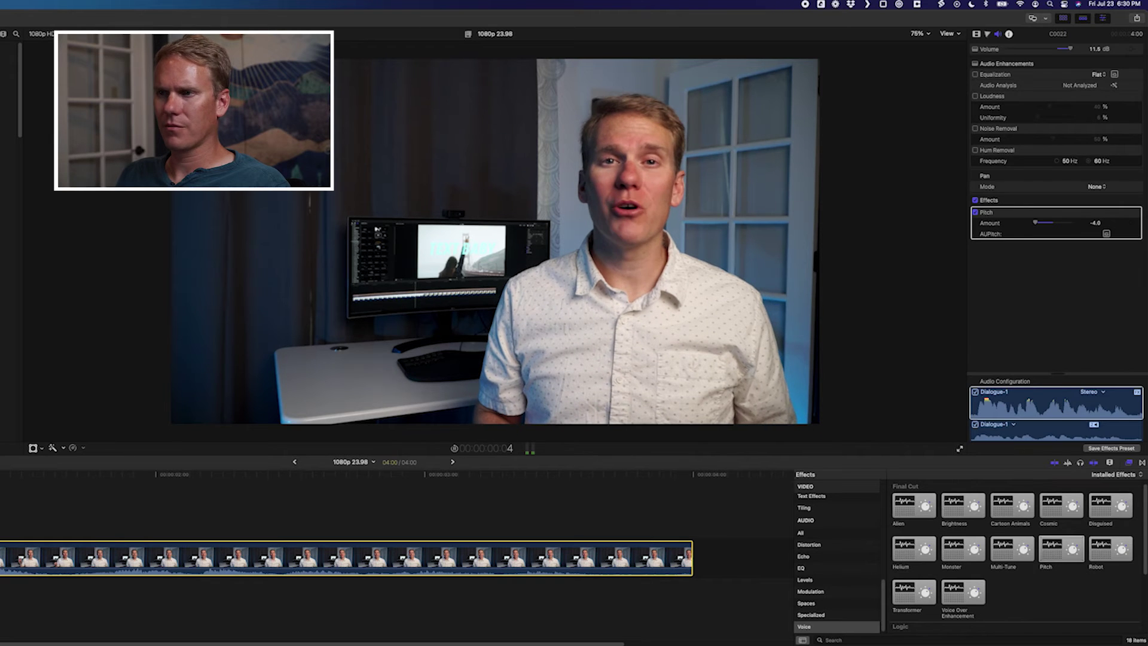
left_click_drag(1044, 220, 1047, 228)
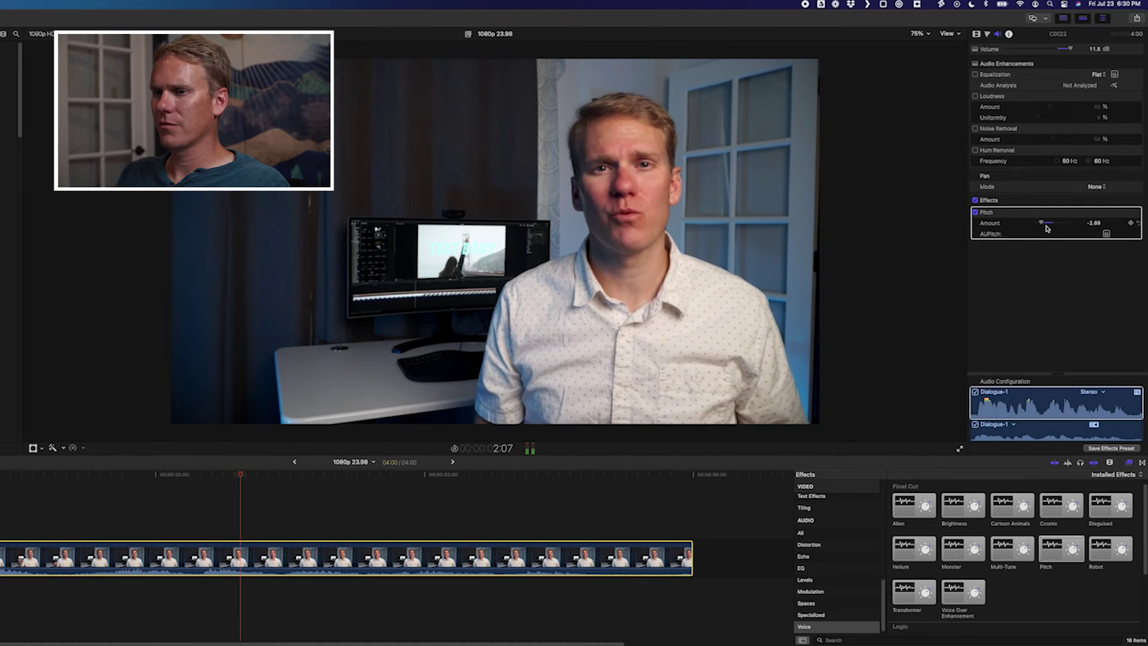
left_click_drag(1044, 223, 1069, 224)
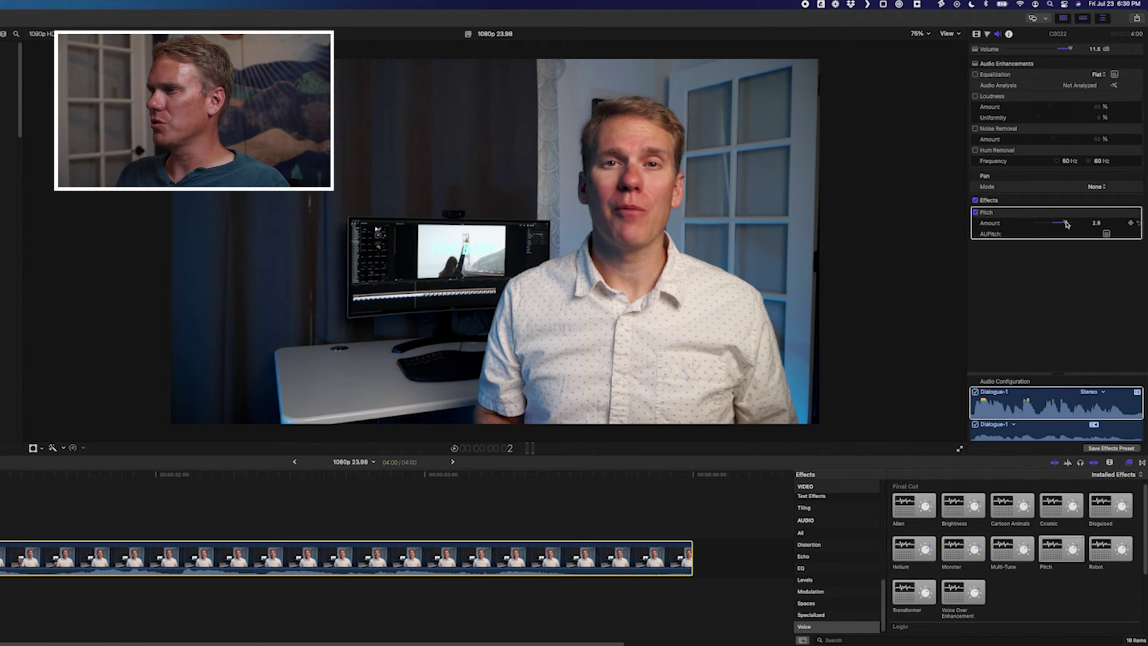
Keyframe the Pitch effect's amount from -2.08 near the start of clip C0022 to 0 at 1:15, and play the clip back
left_click_drag(1045, 224, 1044, 224)
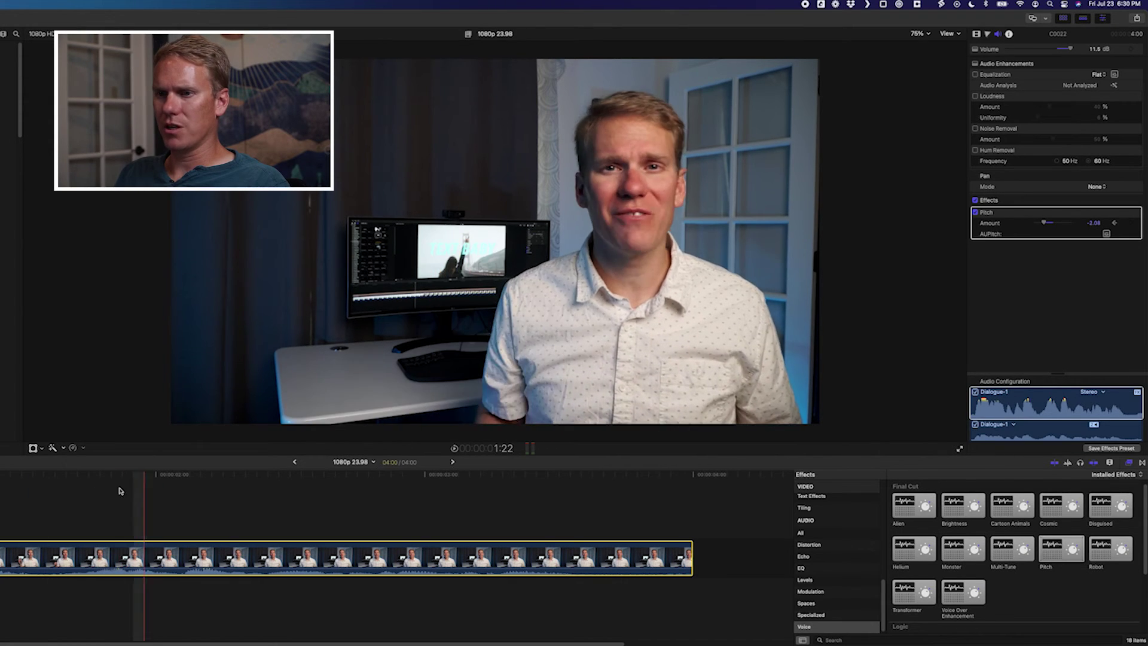
left_click(57, 493)
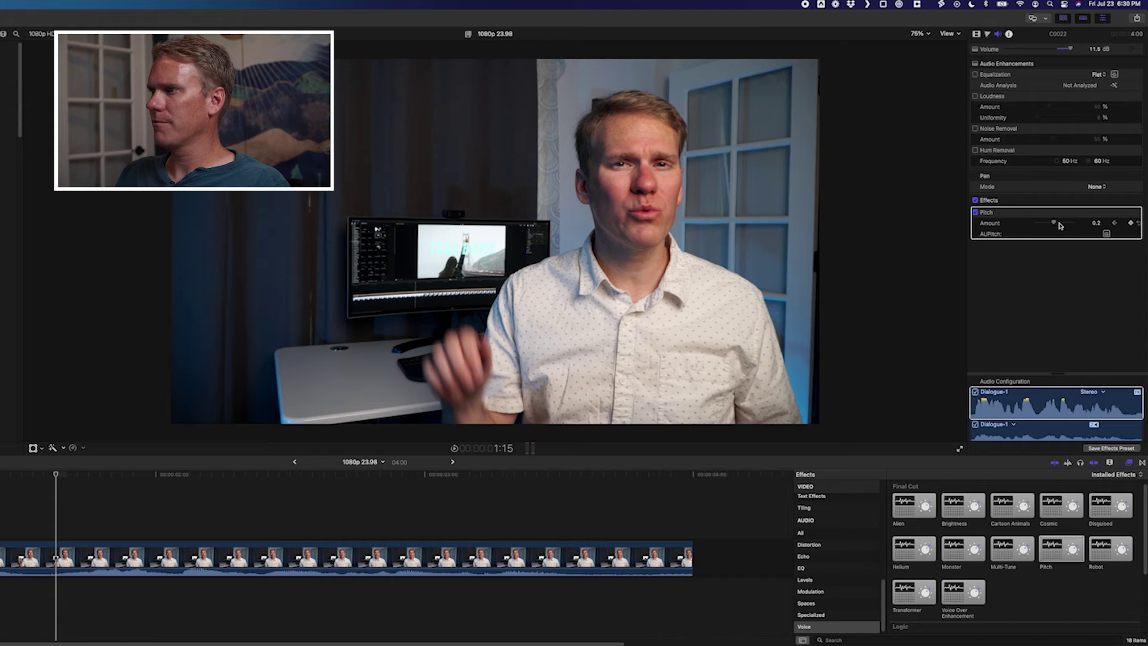
left_click(1096, 223)
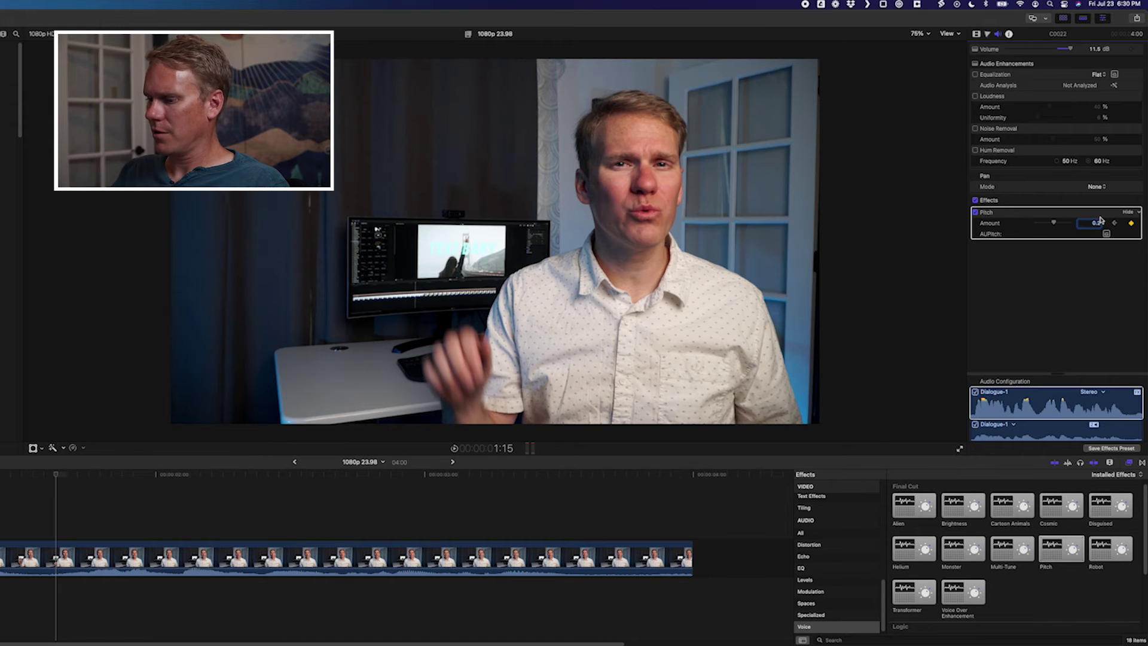
type("-2.08")
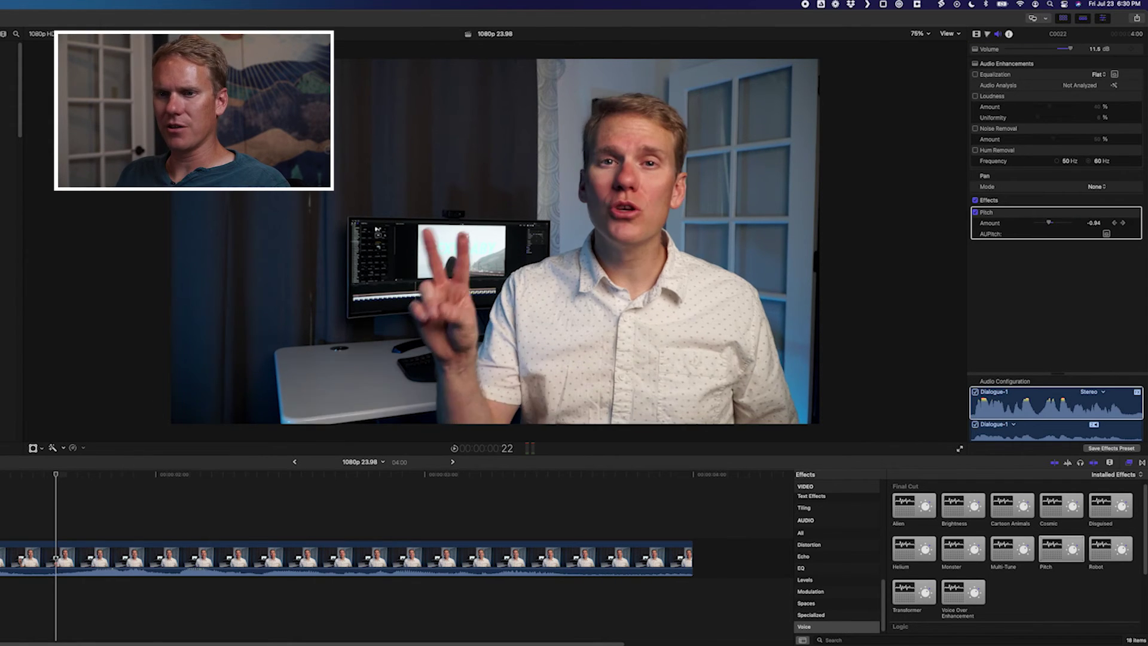
key("Return")
key("space")
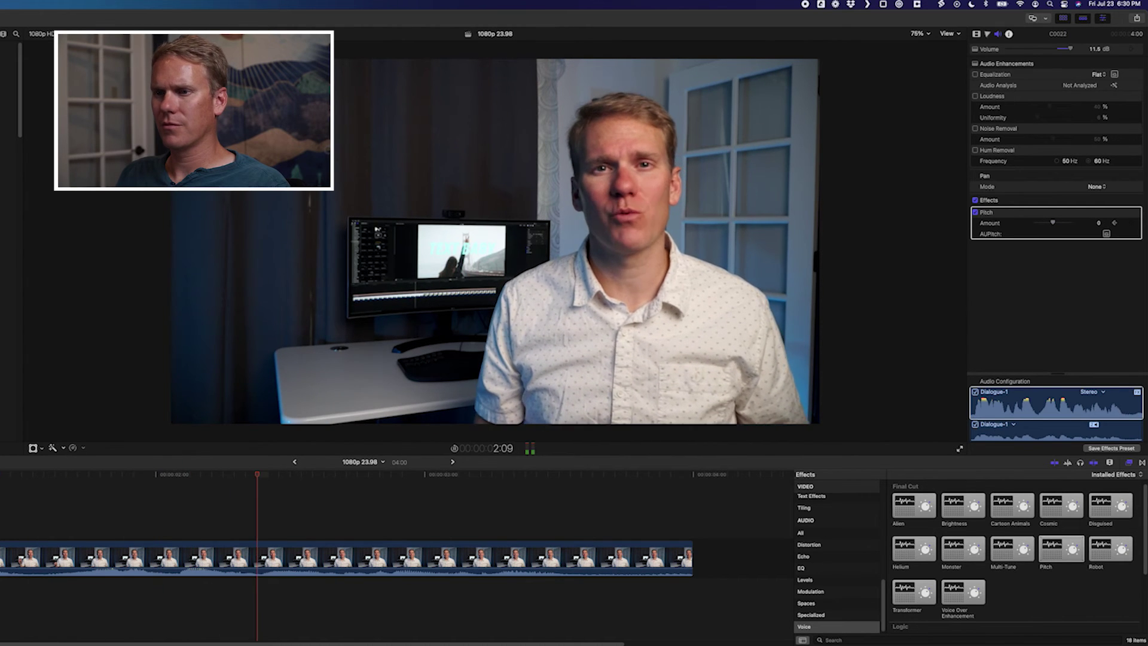
key("space")
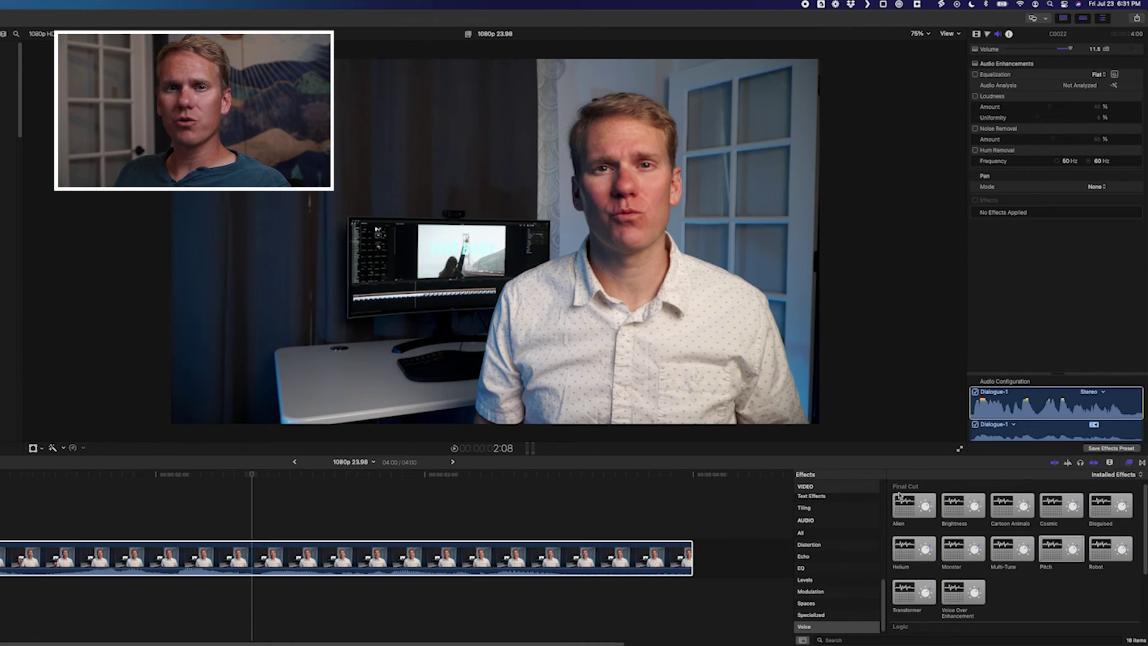
Apply the Logic Pitch Shifter voice effect to clip C0022 and open its editor window fully in view
scroll(1071, 556, "down", 5)
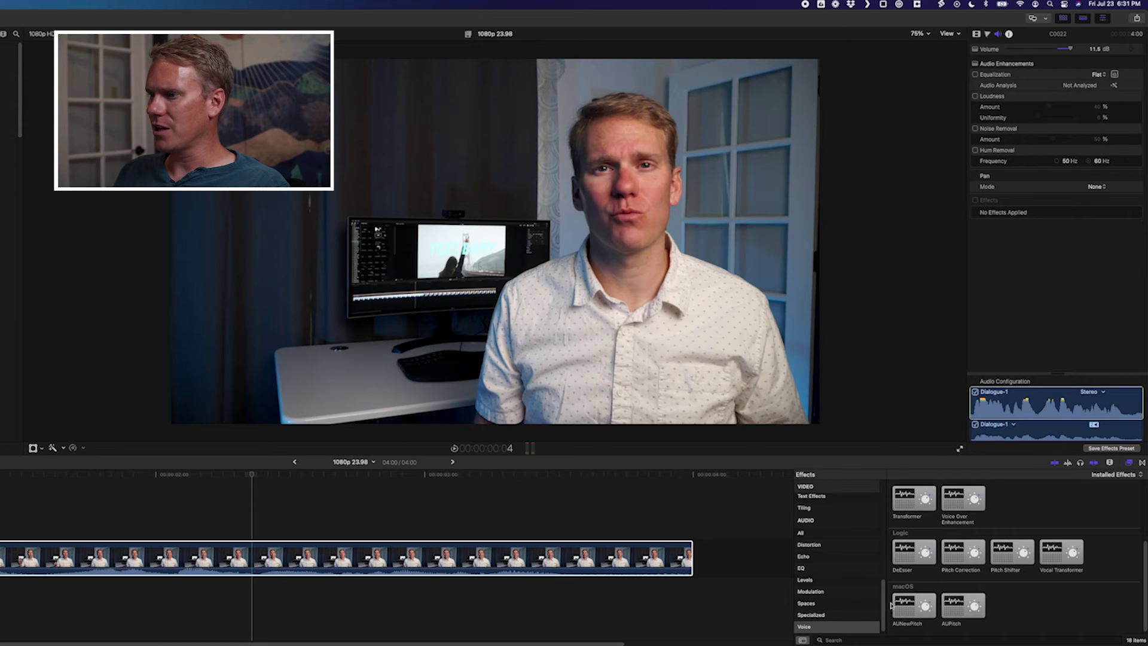
left_click(849, 626)
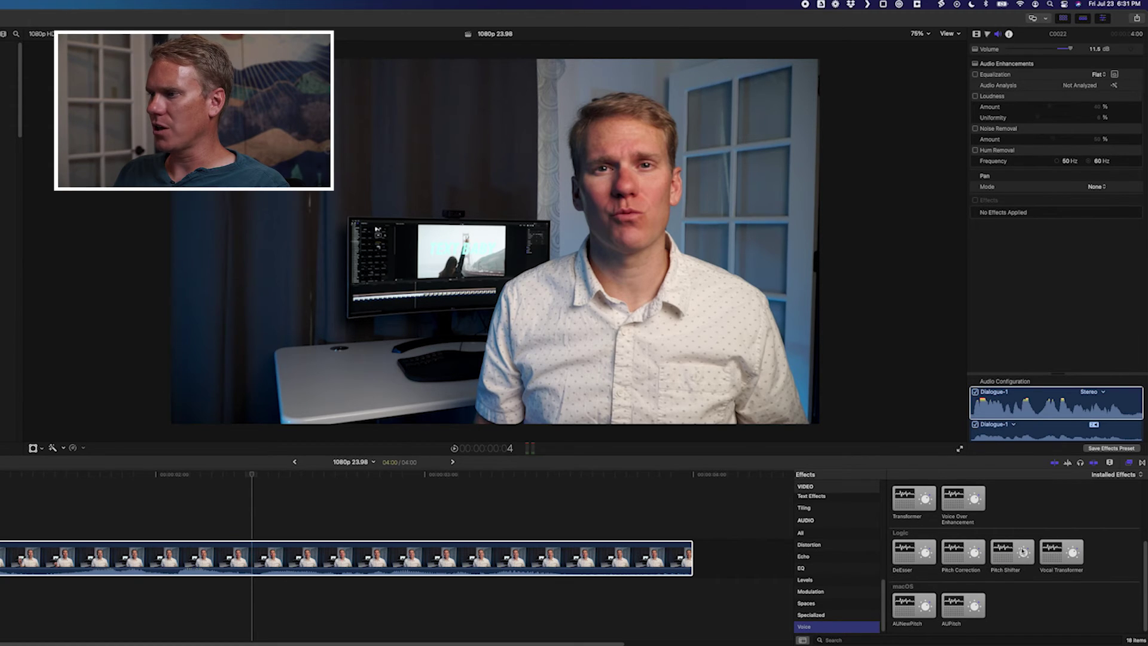
left_click_drag(1022, 551, 330, 555)
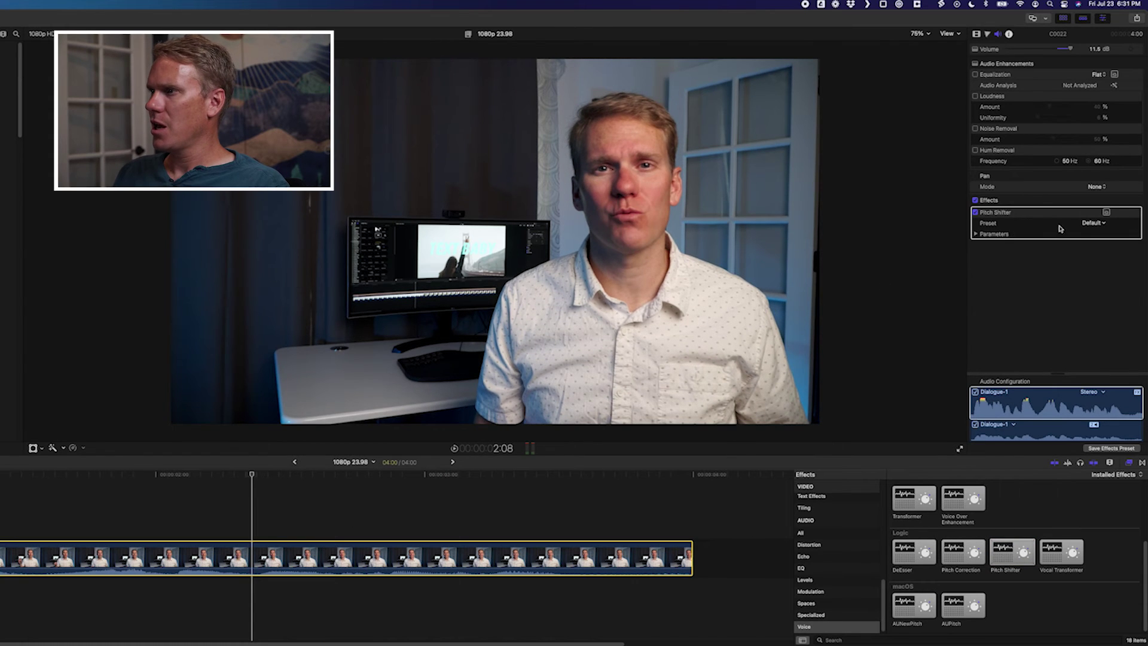
left_click(1107, 213)
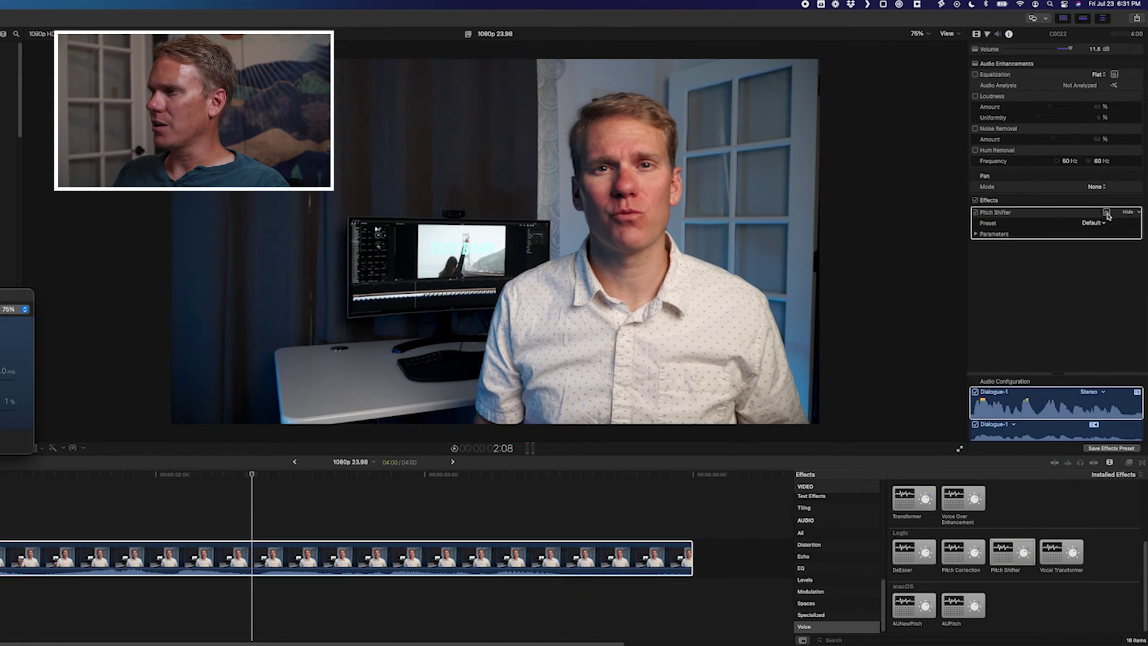
left_click_drag(18, 295, 305, 289)
Audition the Pitch Shifter with Semi Tones at -5 and at 6, and choose Vocals as its Timing
left_click_drag(186, 353, 174, 268)
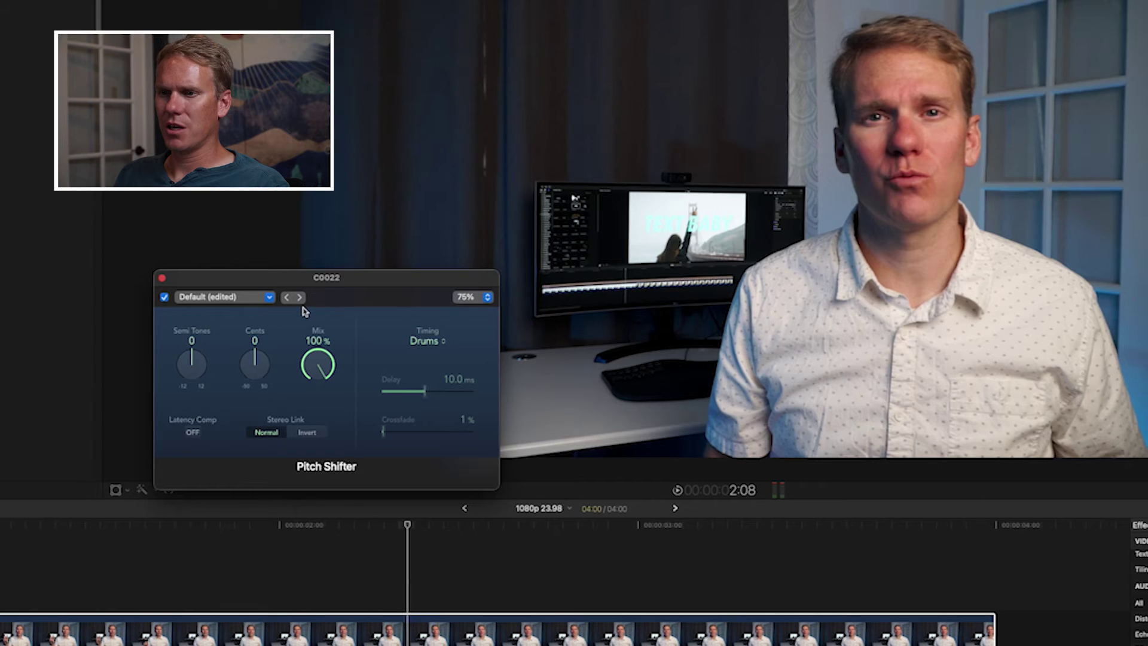
key("space")
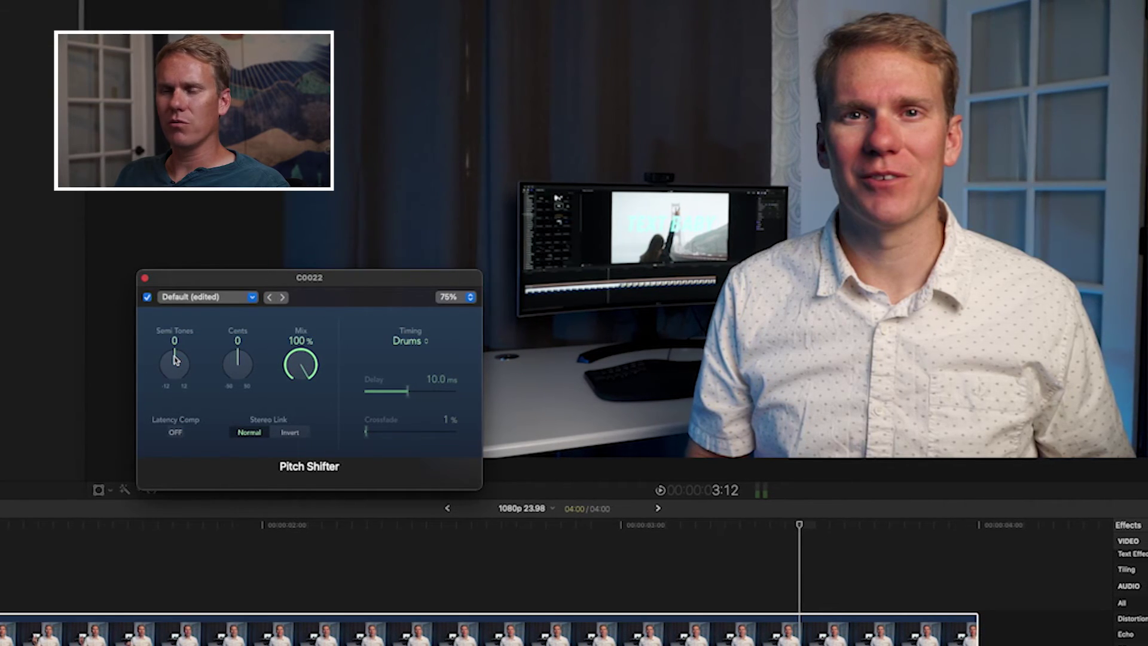
left_click_drag(173, 359, 164, 391)
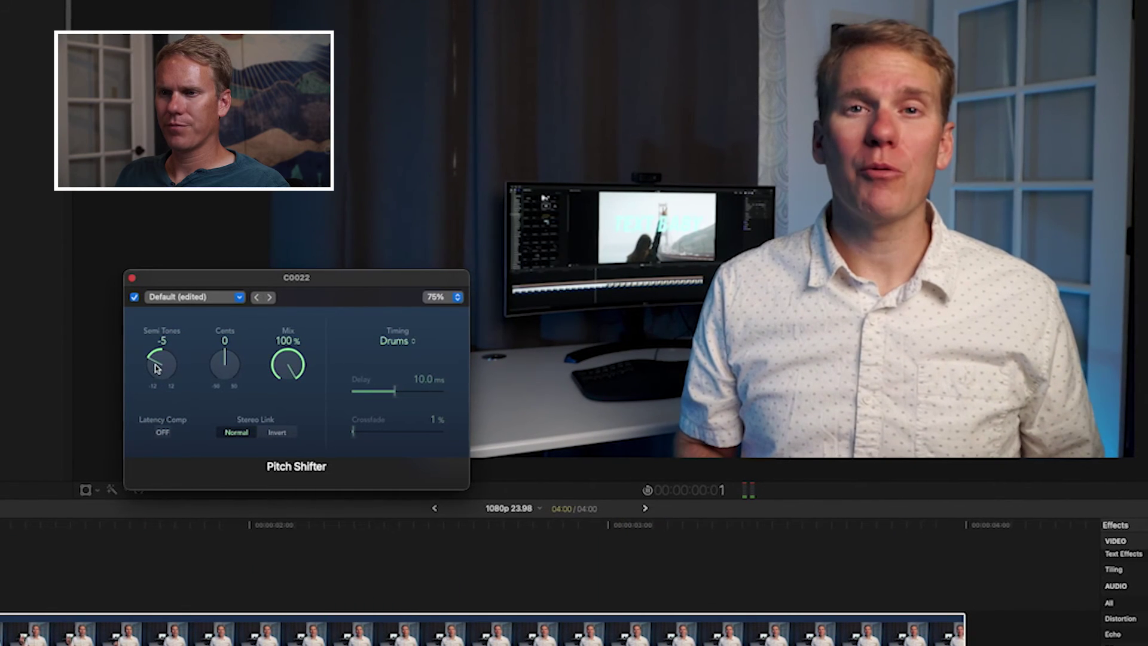
mouse_move(151, 359)
left_mouse_down()
mouse_move(156, 243)
mouse_move(155, 344)
left_mouse_up()
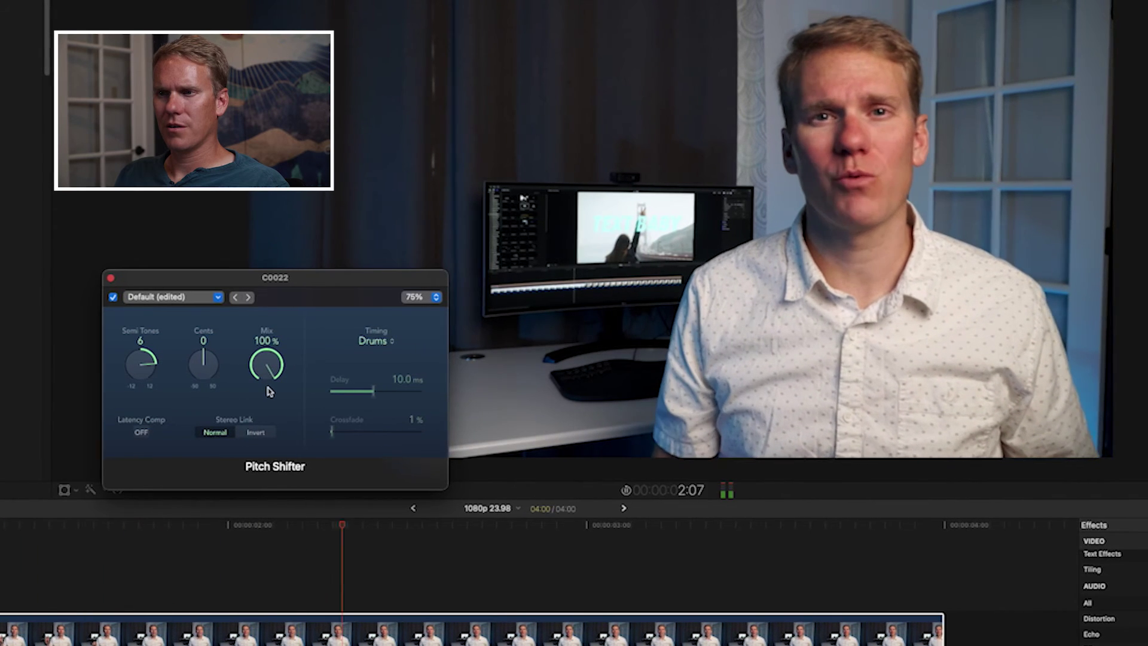
left_click(371, 341)
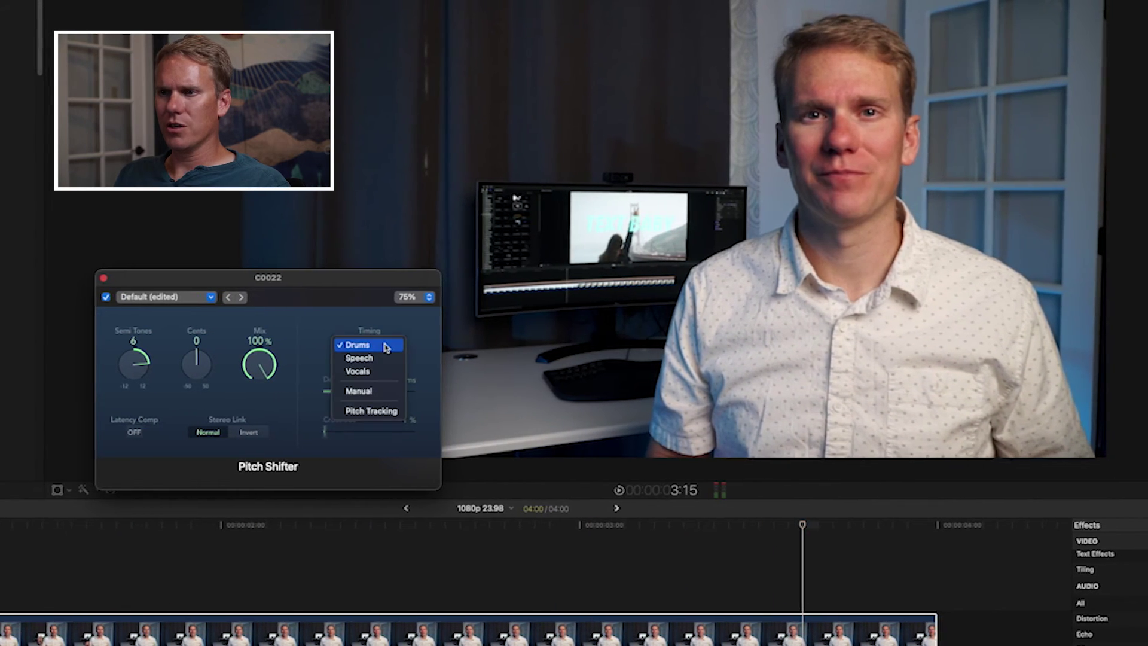
left_click(377, 372)
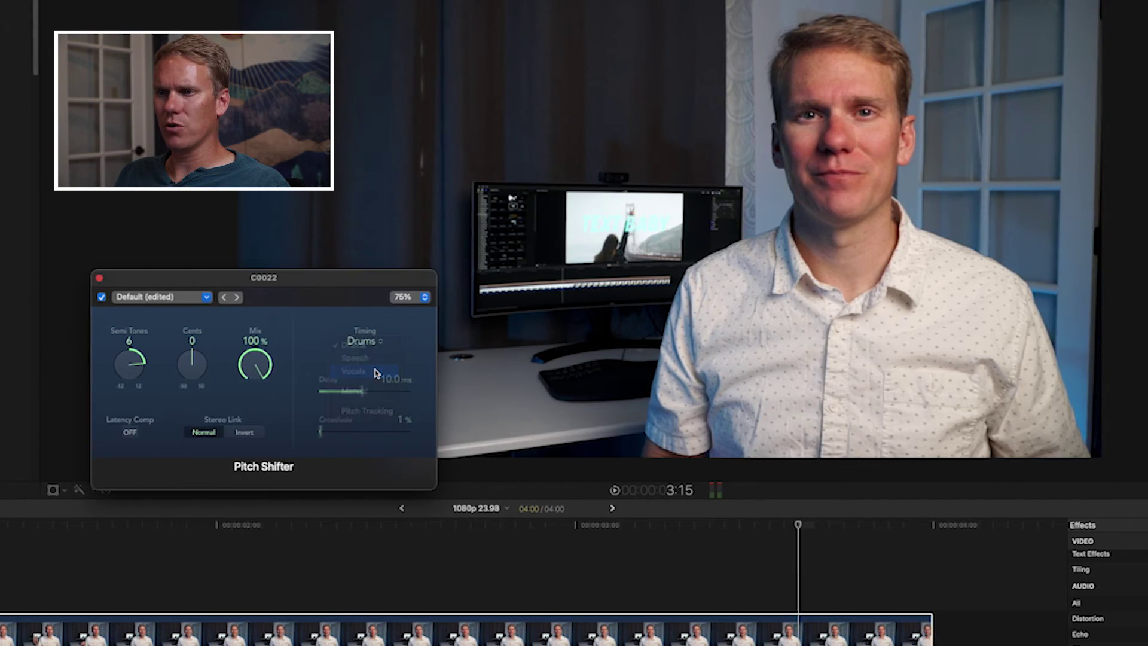
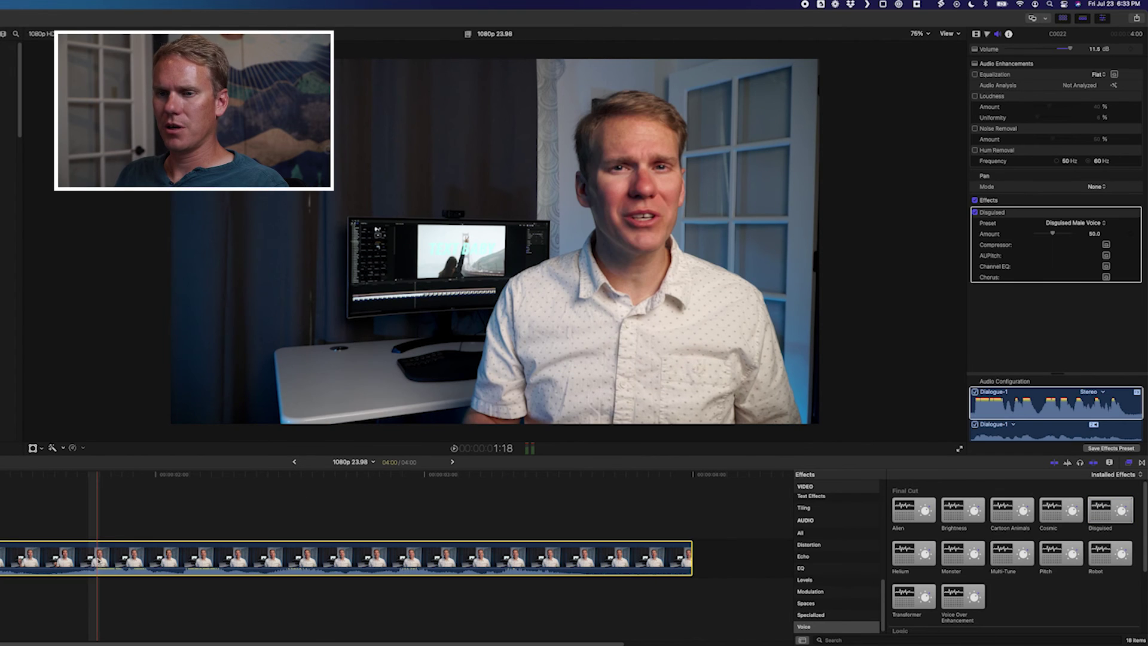
Play clip C0022 from the beginning with the Disguised effect's Disguised Male Voice preset
key("Home")
key("space")
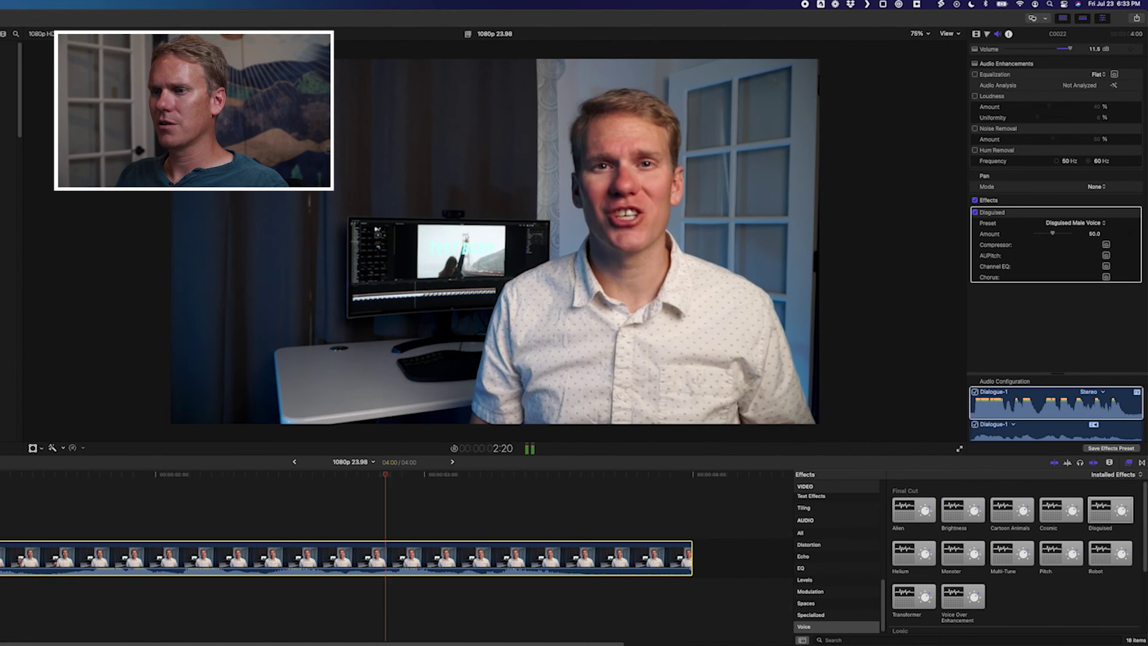
key("space")
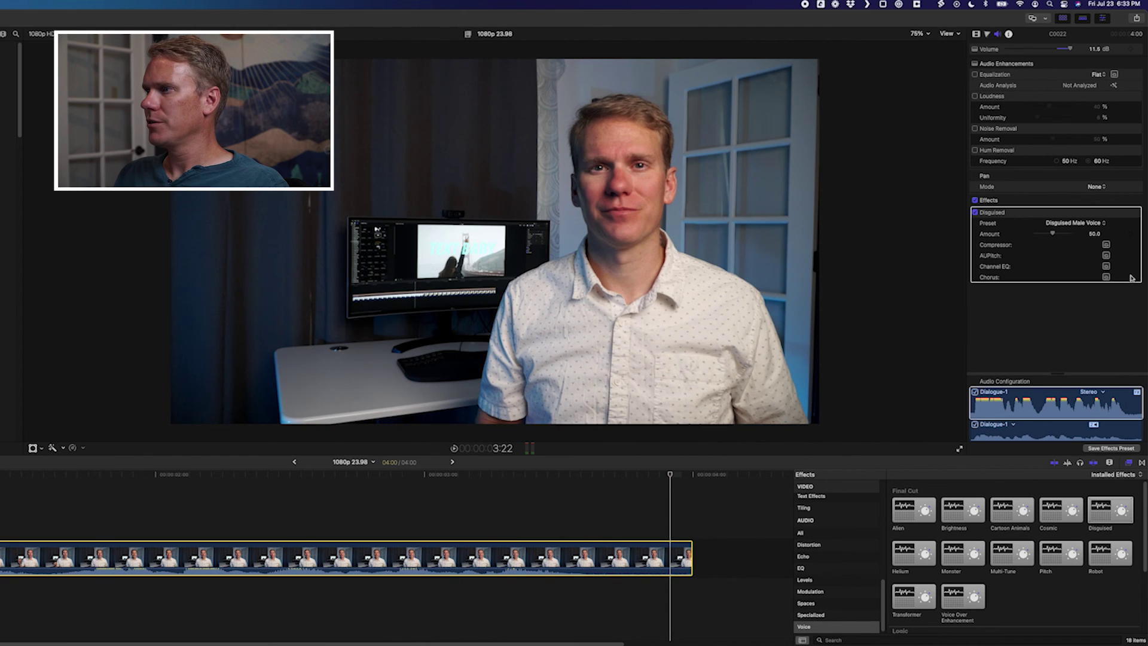
Choose the Disguised effect's Male - News Scramble preset, set its amount to 76, and audition clip C0022
left_click(1099, 224)
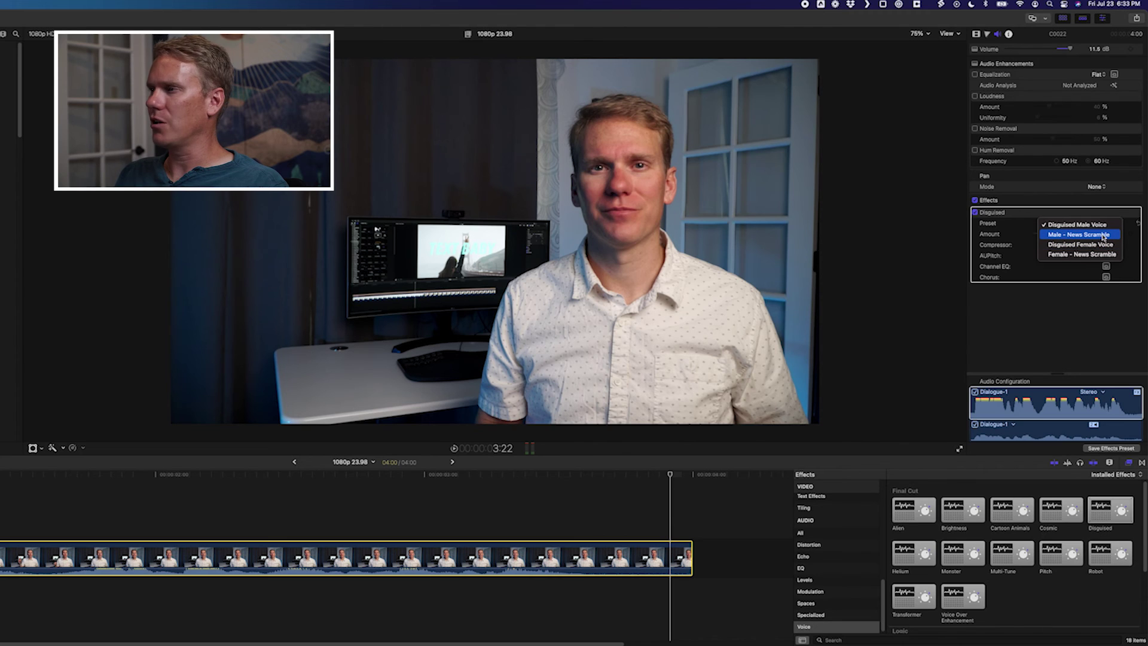
left_click(1103, 235)
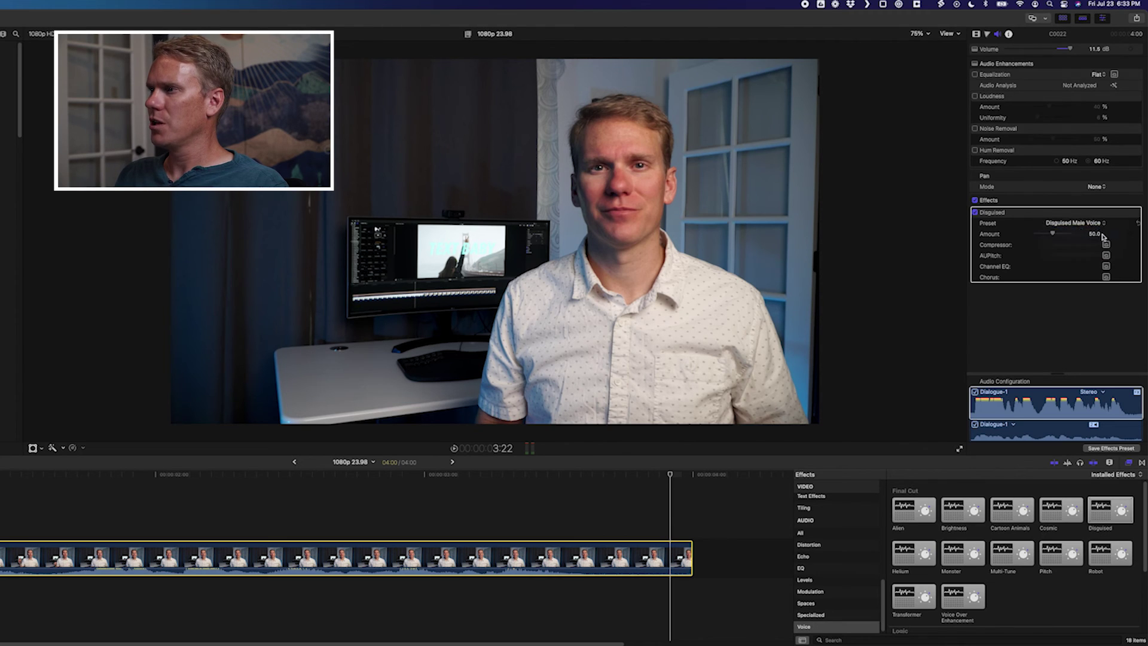
left_click_drag(1054, 235, 1062, 235)
key("/")
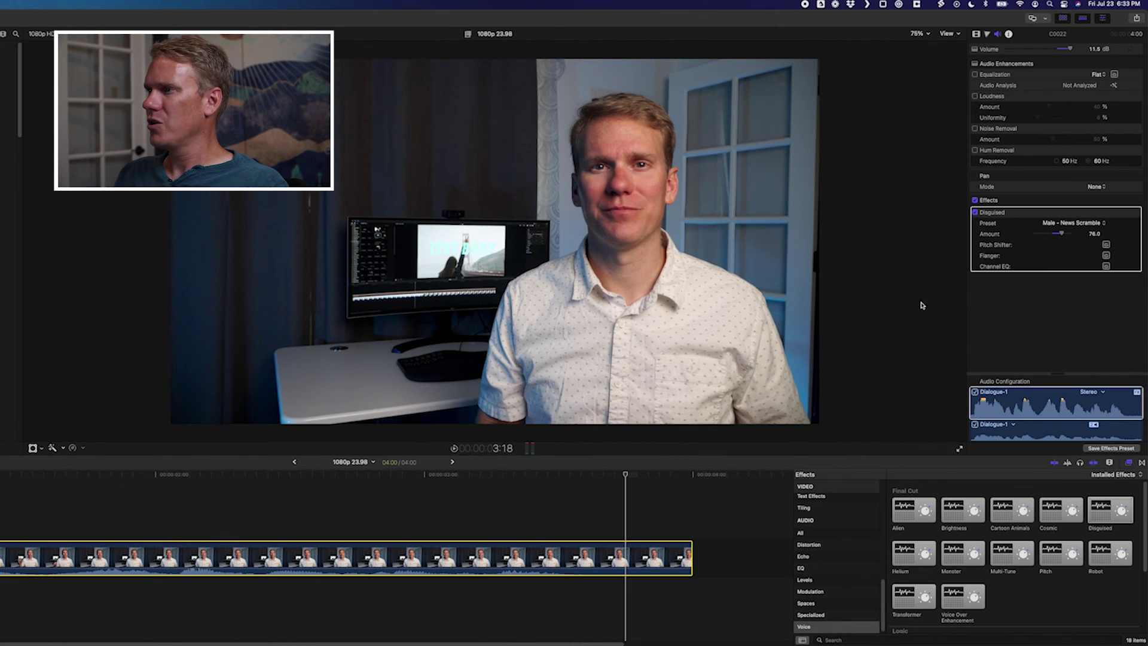
Examine the Pitch Shifter, Flanger and Channel EQ settings that make up the Disguised effect, and close their editor windows
left_click(1107, 266)
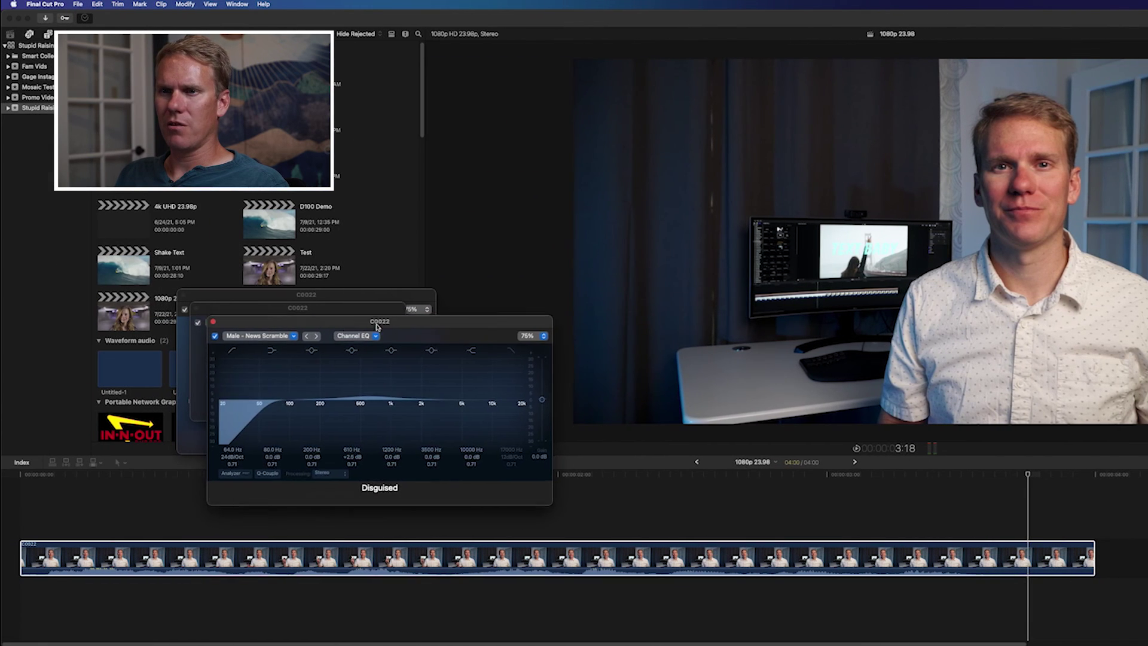
left_click_drag(78, 326, 451, 287)
left_click_drag(377, 309, 586, 161)
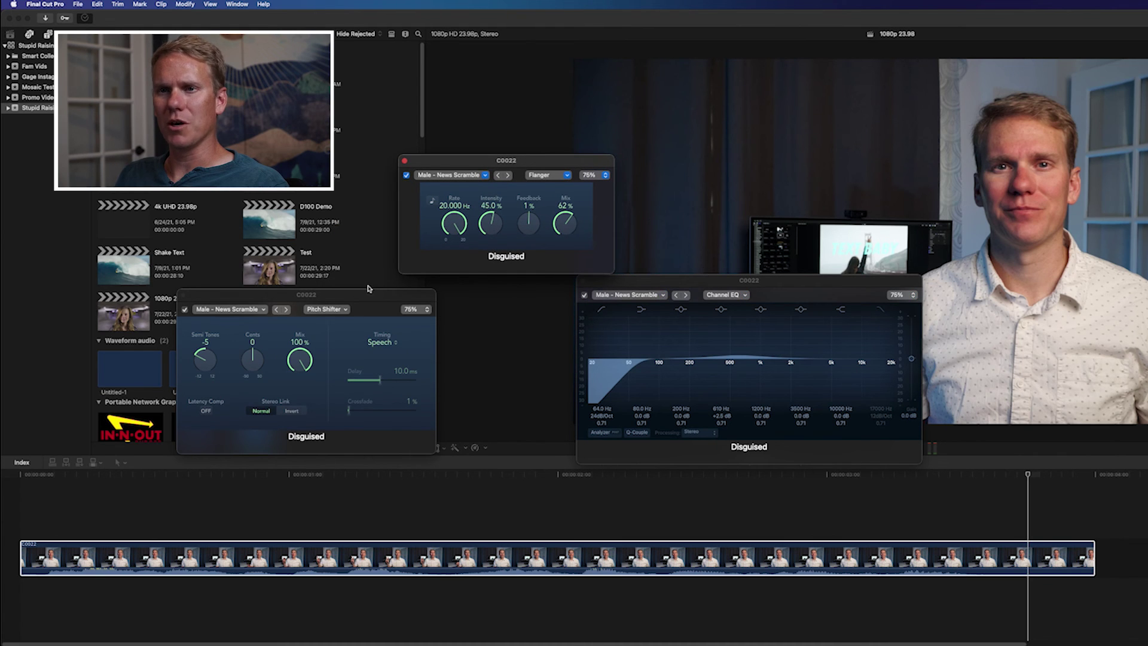
left_click(184, 296)
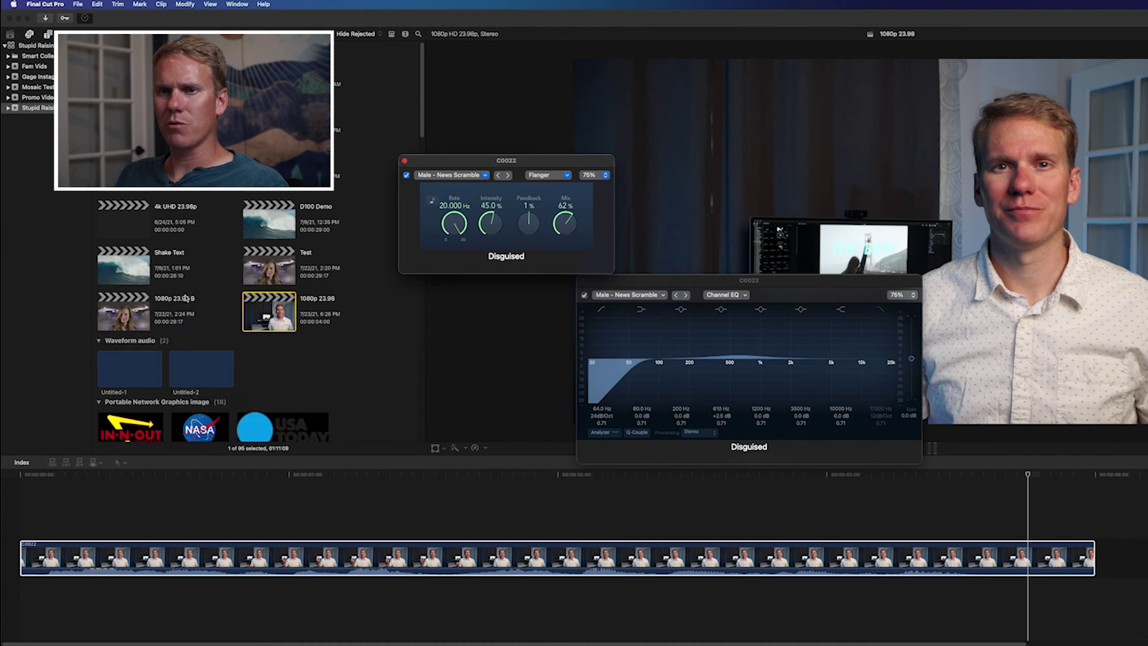
left_click(405, 162)
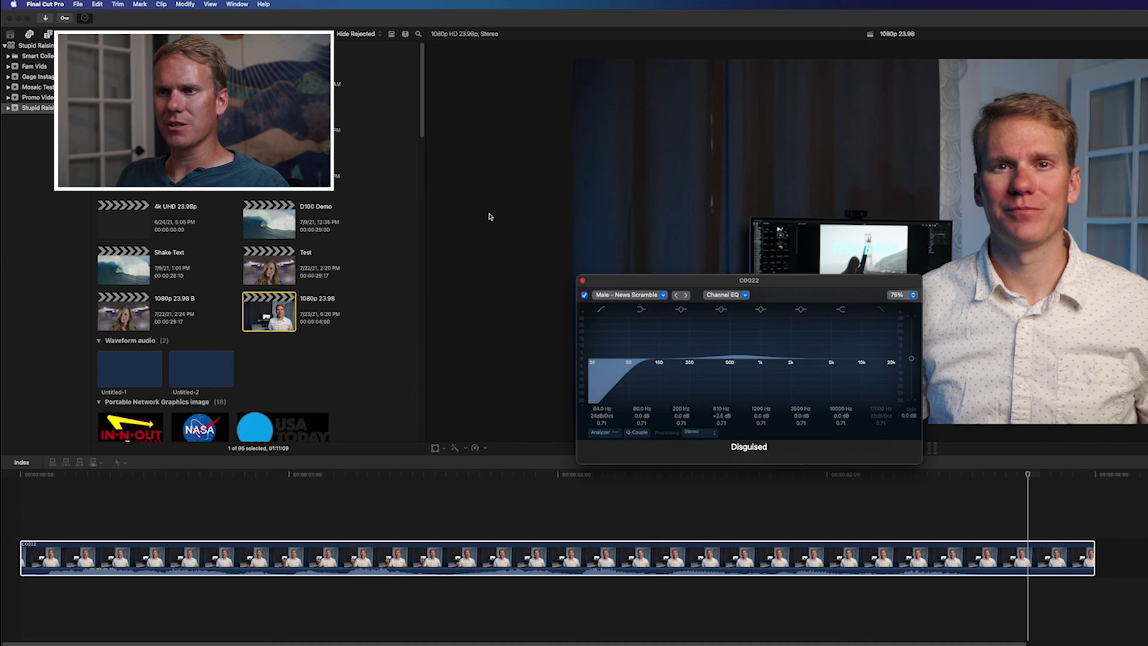
left_click(583, 281)
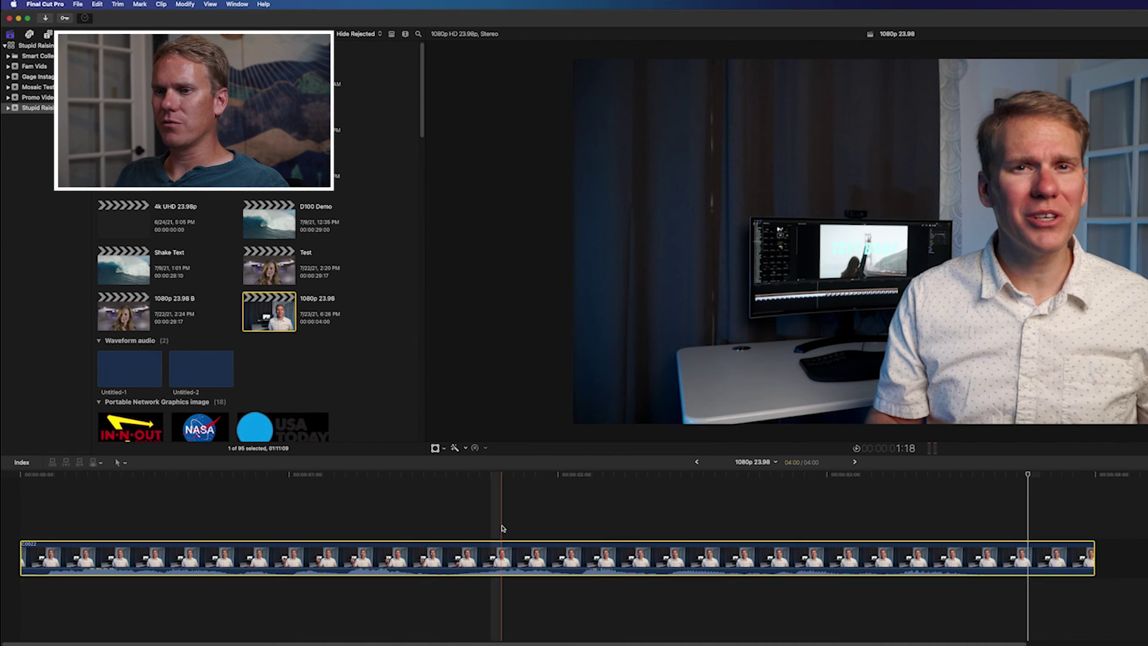
Apply the Censor effect from the Stylize video effects to clip C0022
left_click(501, 555)
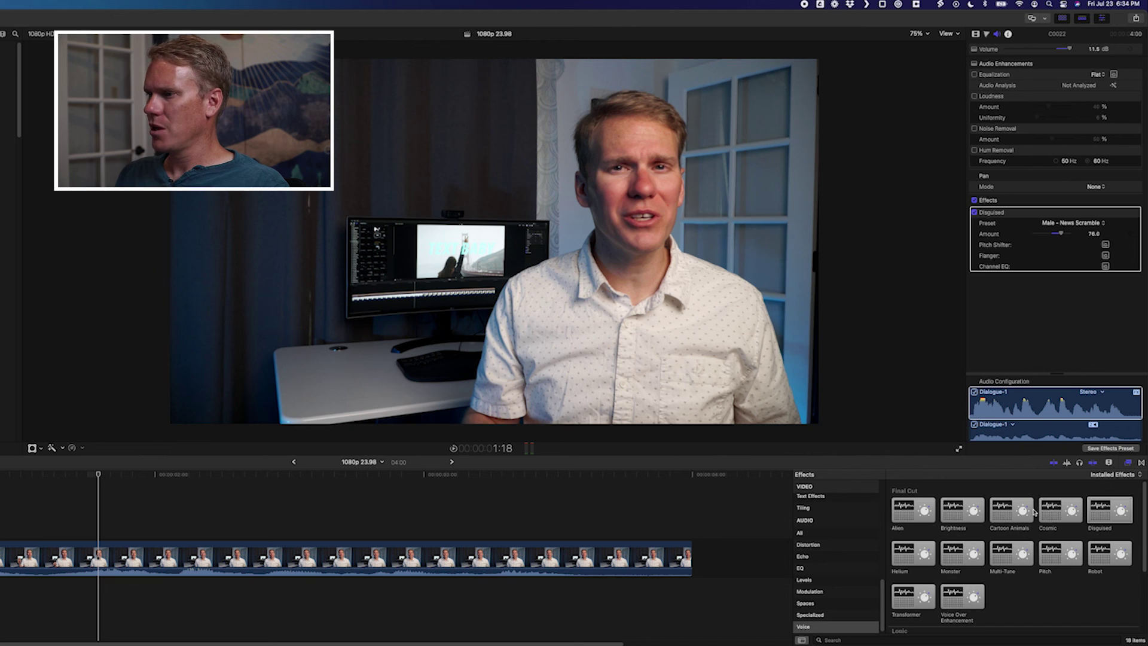
scroll(833, 592, "up", 4)
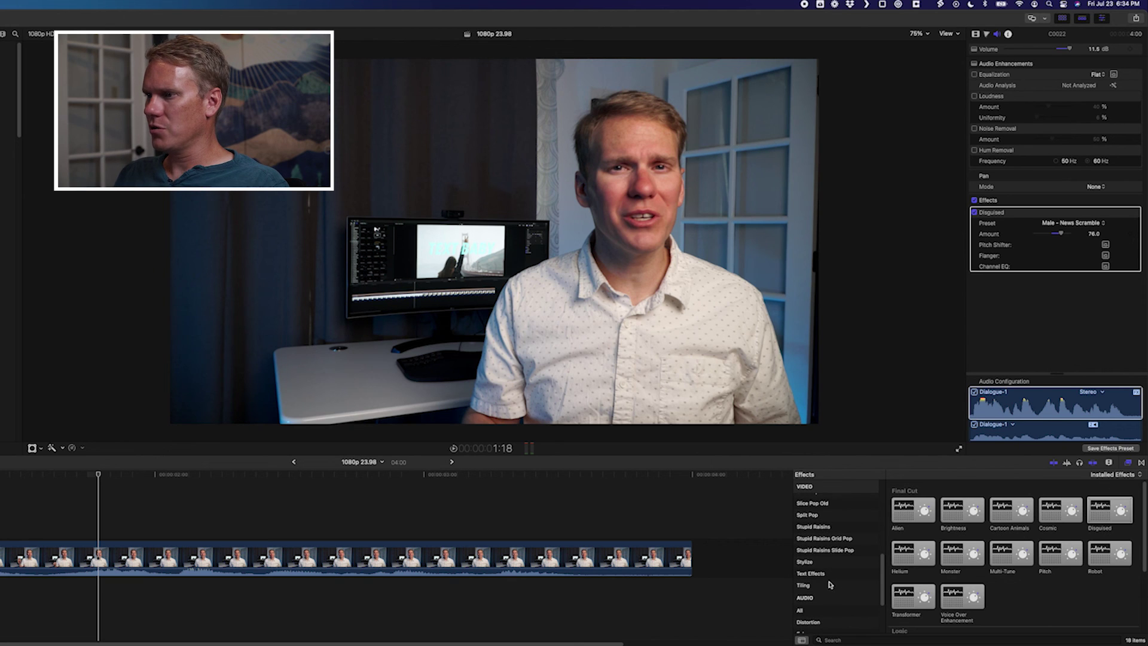
left_click(824, 563)
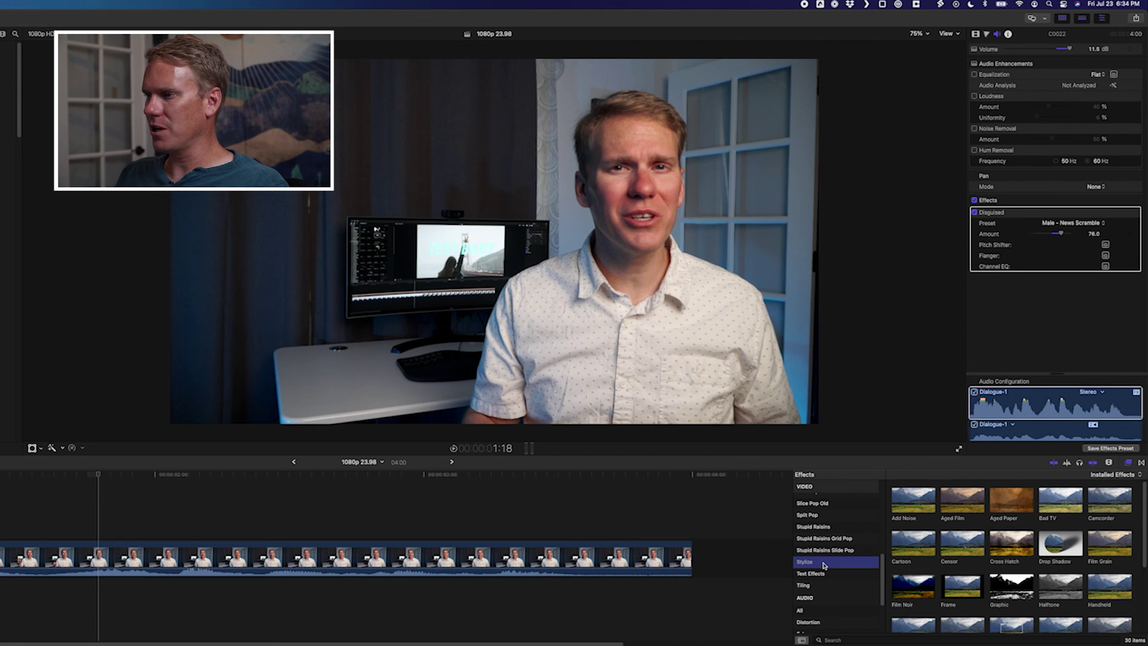
left_click(964, 543)
left_click_drag(964, 545, 150, 558)
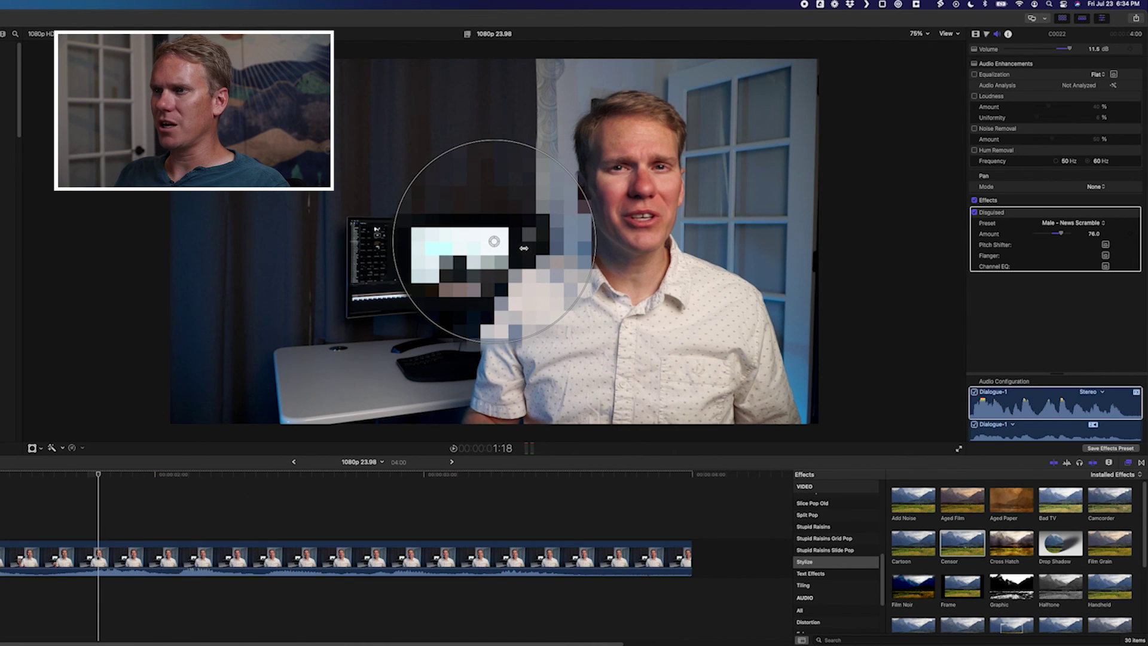
Center the Censor circle over the speaker's face, enlarge its radius to about 343.9, and set its amount to about 65.13
left_click_drag(508, 243, 636, 178)
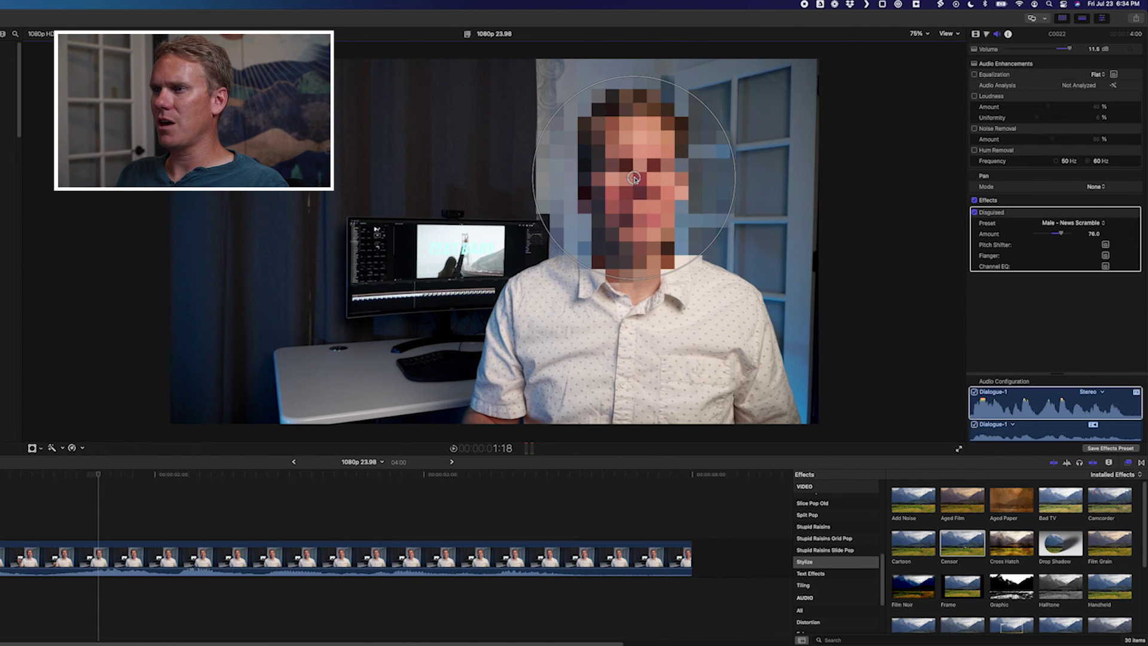
left_click_drag(619, 276, 640, 269)
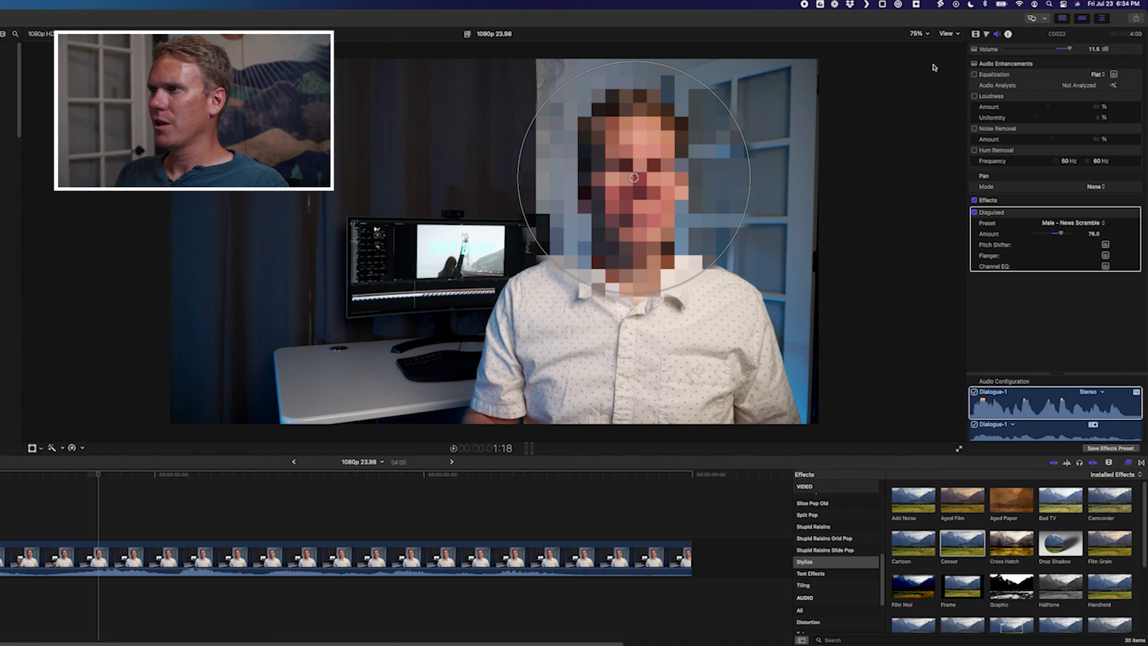
left_click(975, 35)
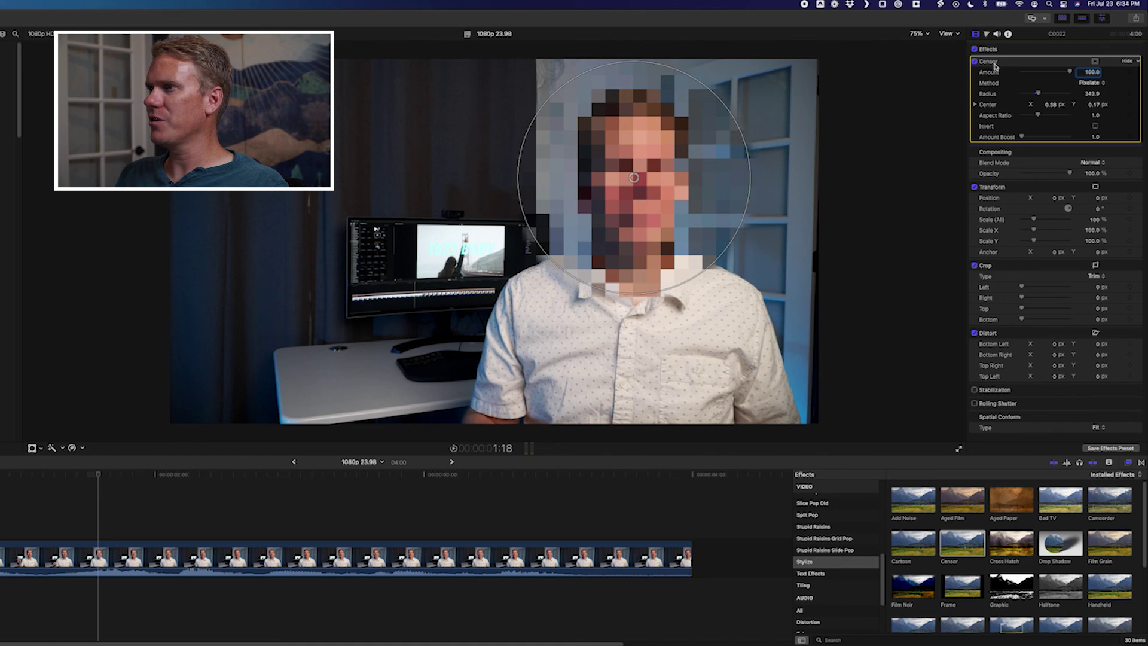
left_click_drag(1075, 73, 1053, 72)
Try the Censor effect's Blur method and switch back to Pixelate
left_click(1090, 83)
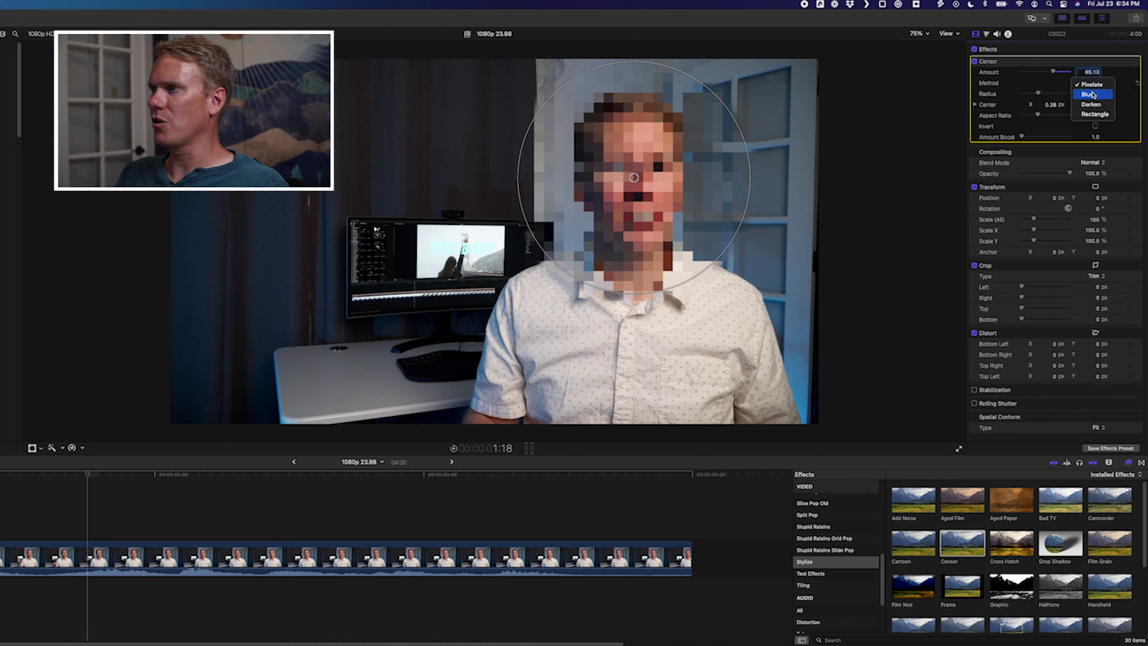
left_click(1093, 94)
left_click(1096, 83)
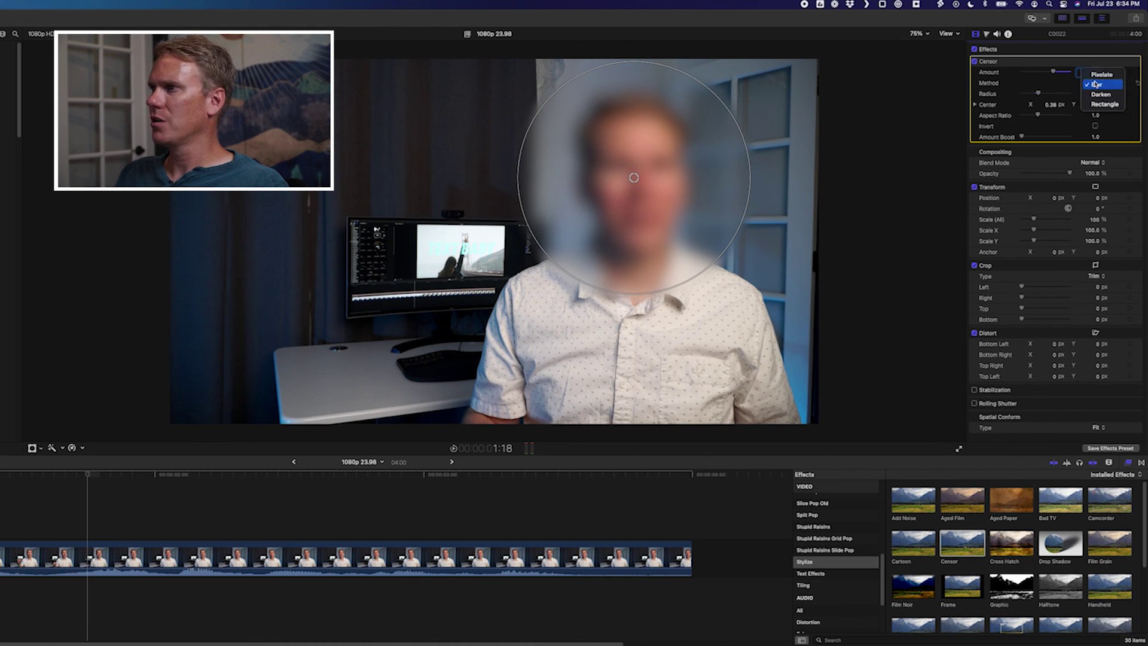
left_click(1099, 76)
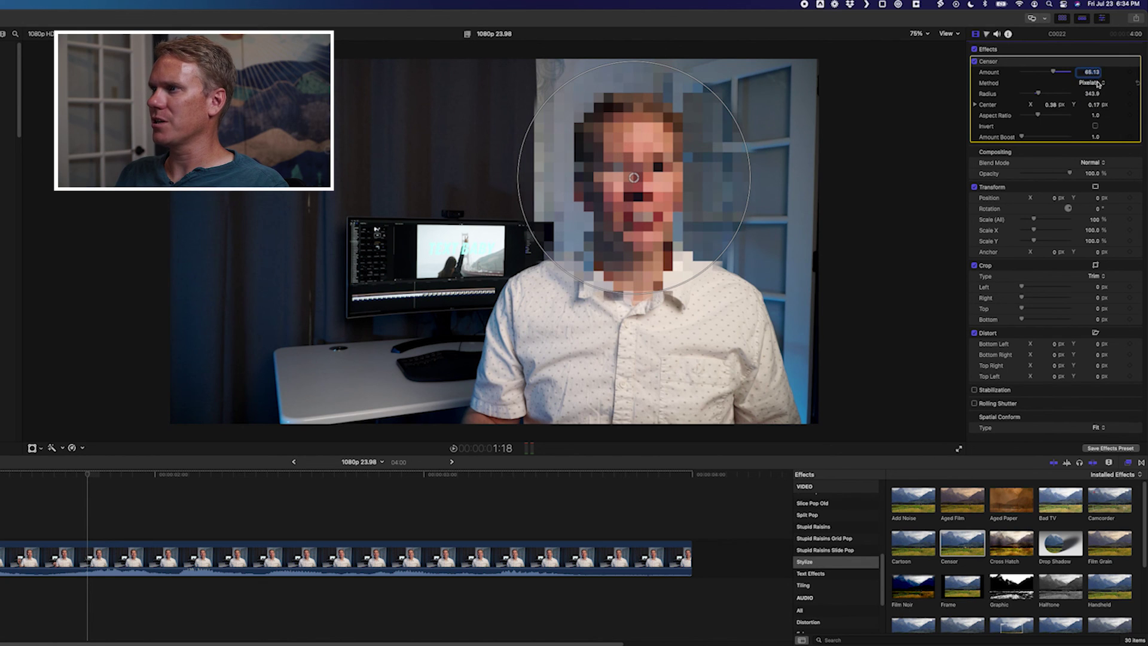
Play clip C0022 from the beginning with the Censor and Disguised effects applied
key("Home")
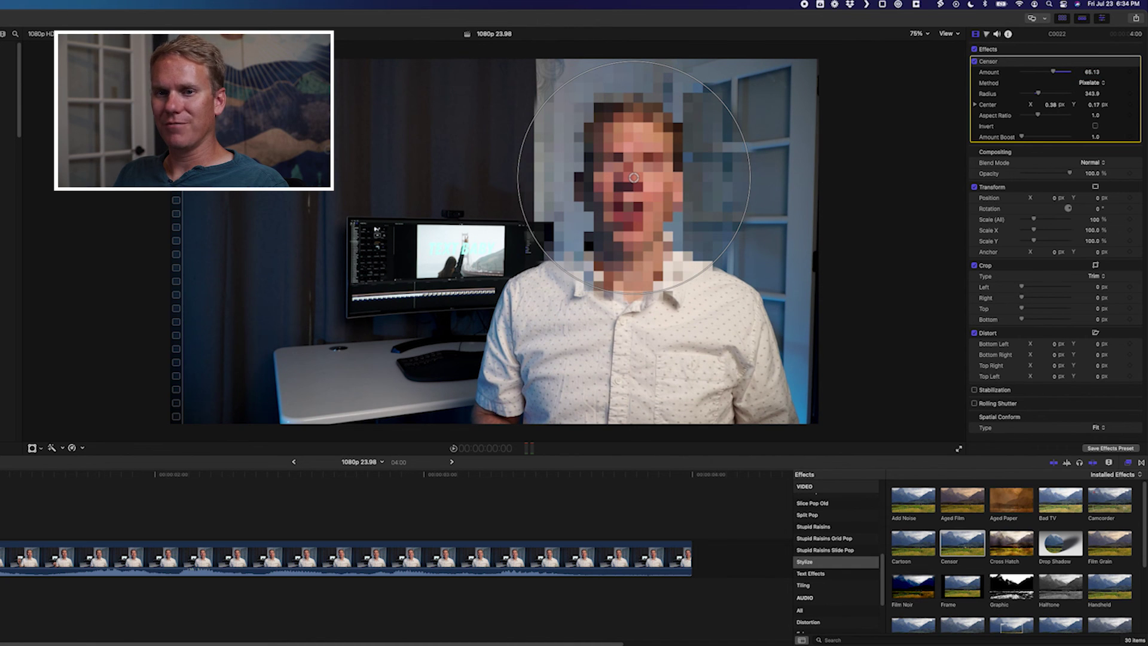
key("space")
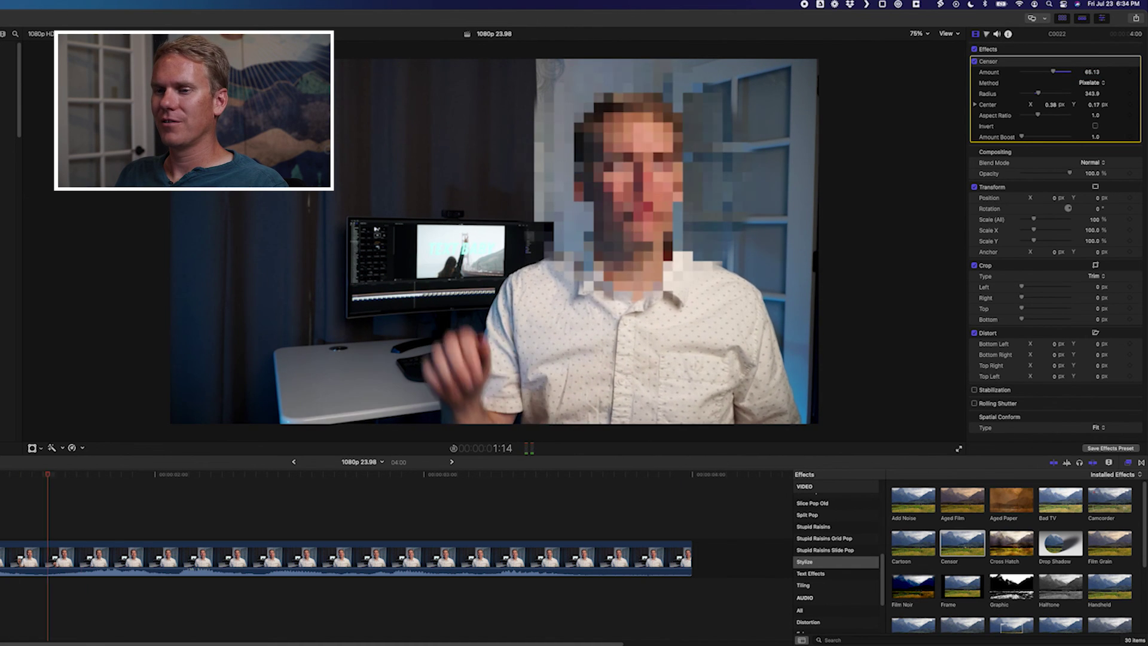